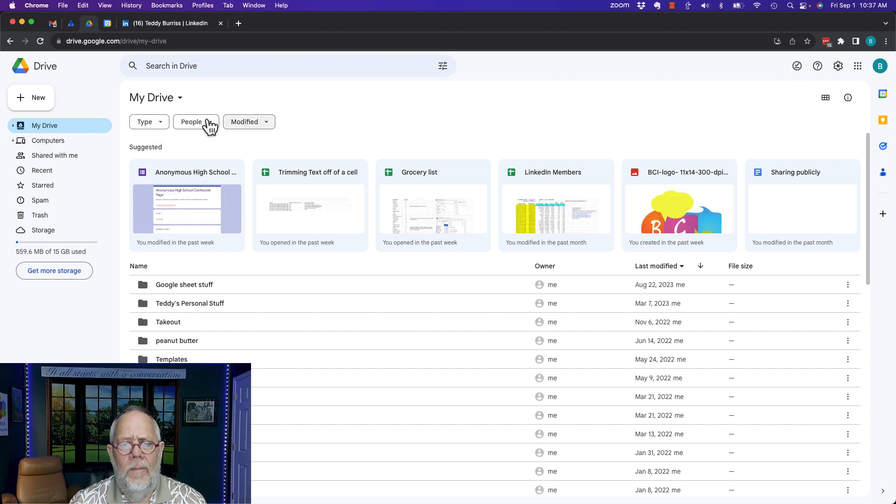
# Create a new blank Google Form inside the Google Forms Stuff folder in My Drive
pyautogui.click(13, 126)
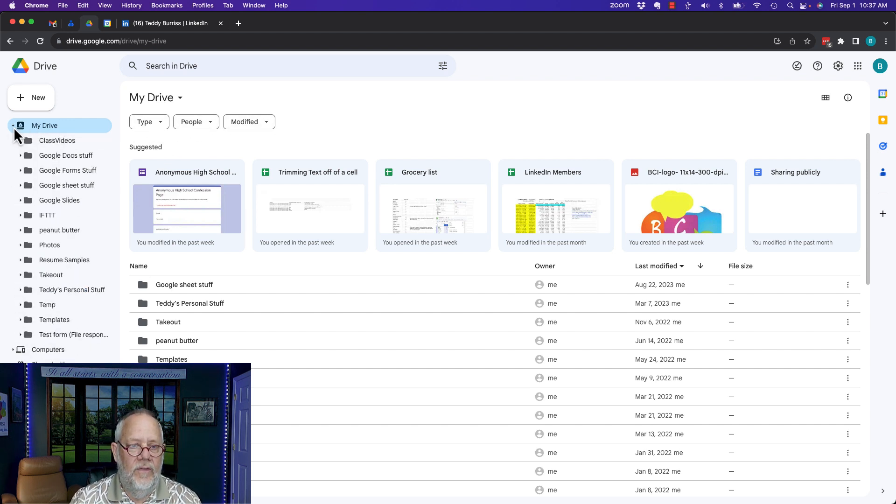
pyautogui.click(58, 173)
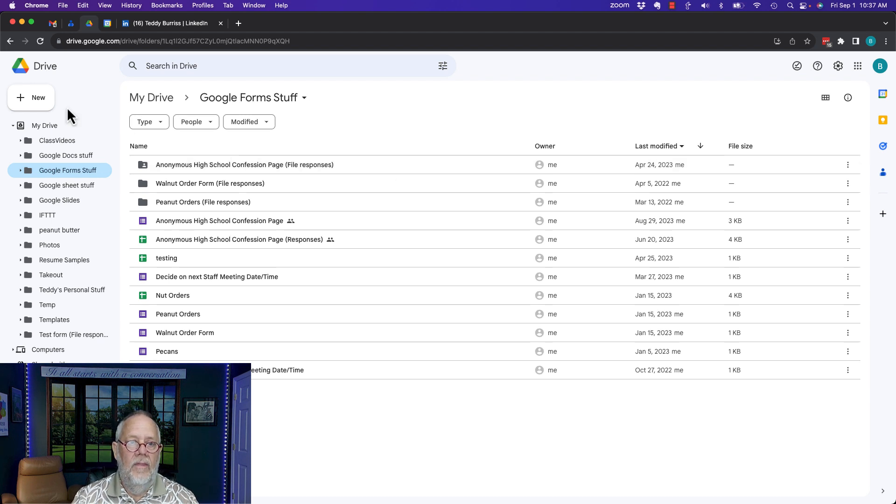
pyautogui.click(42, 100)
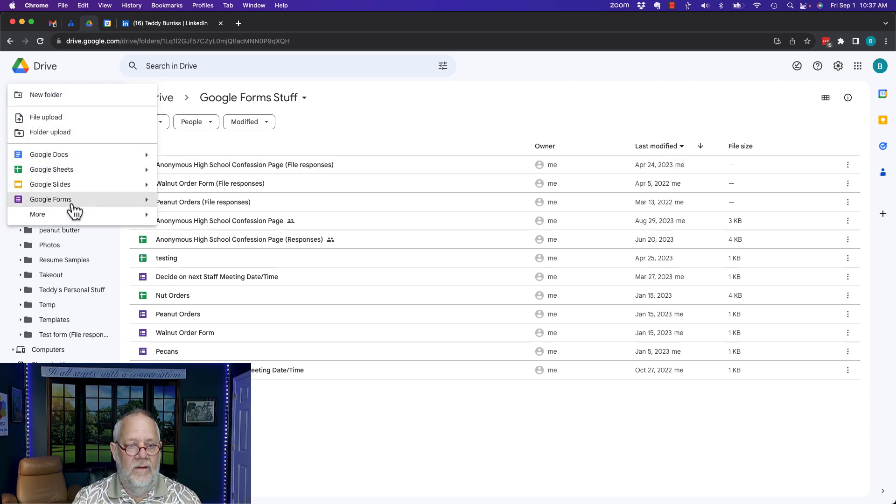
pyautogui.click(53, 201)
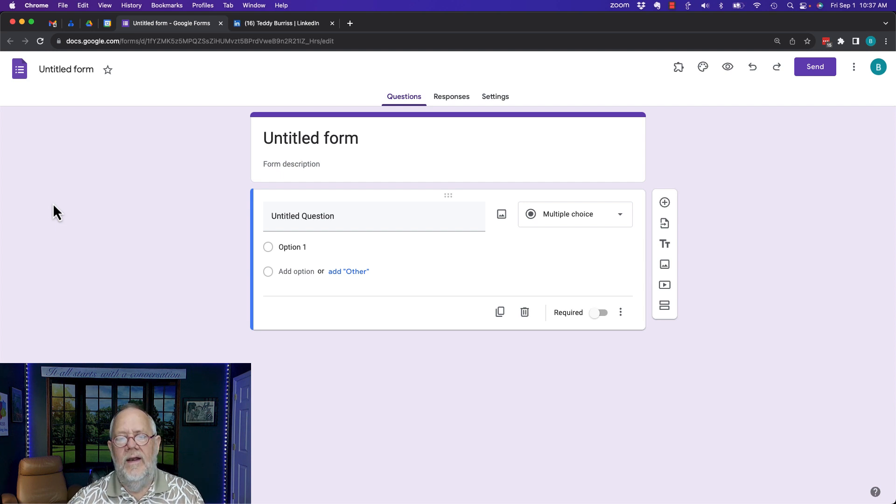
# Title the first question 'First Name' and make it a required short-answer question
pyautogui.click(305, 219)
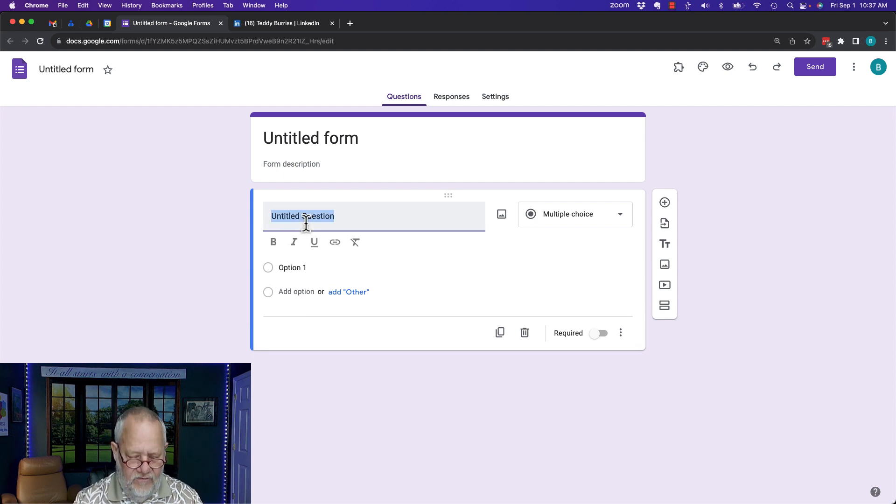
pyautogui.write('First Name')
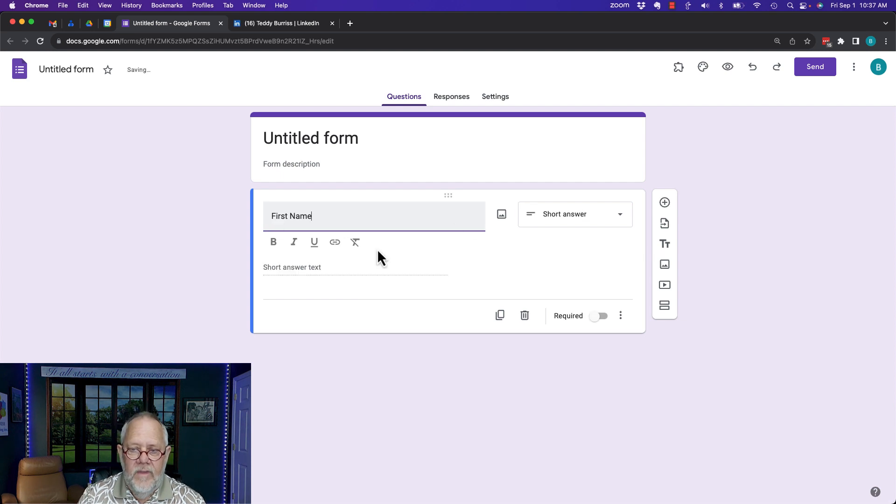
pyautogui.click(558, 225)
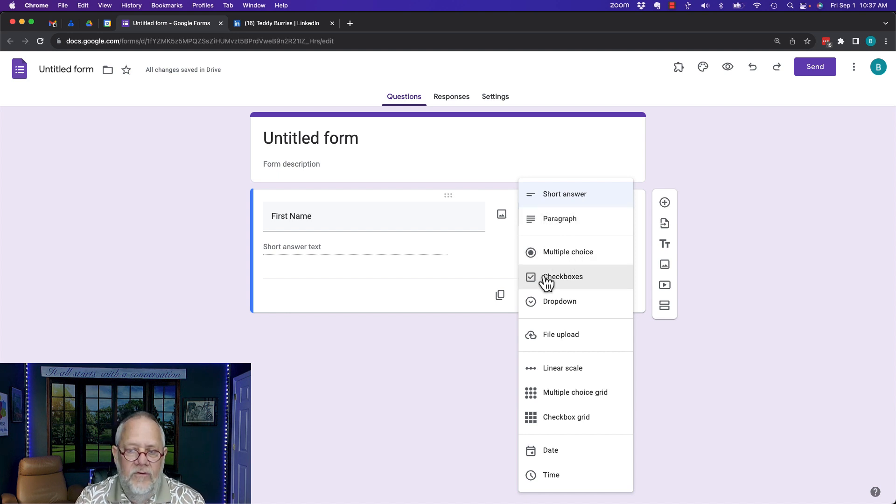
pyautogui.click(556, 205)
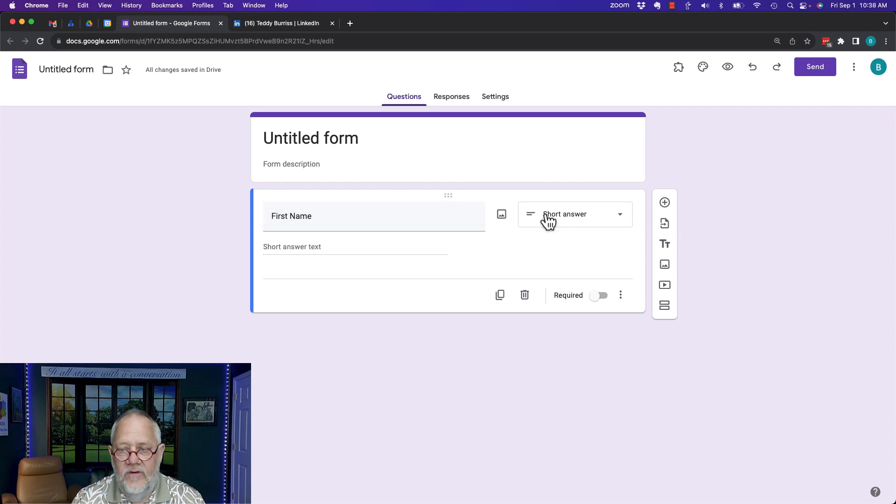
pyautogui.click(600, 298)
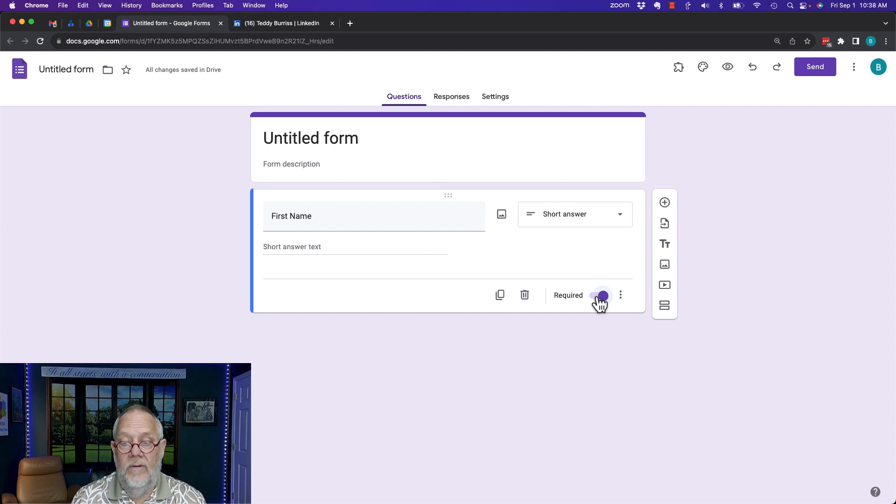
# Give First Name the description 'Tell me your First Name please.'
pyautogui.click(622, 299)
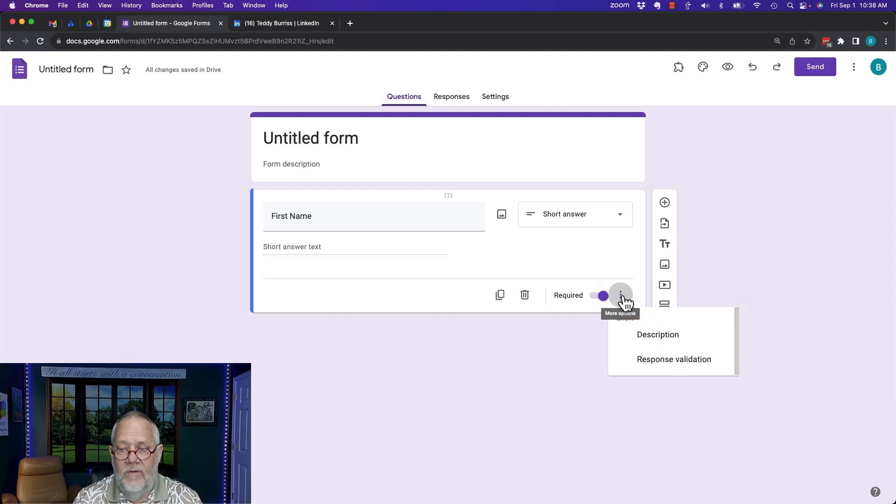
pyautogui.click(657, 335)
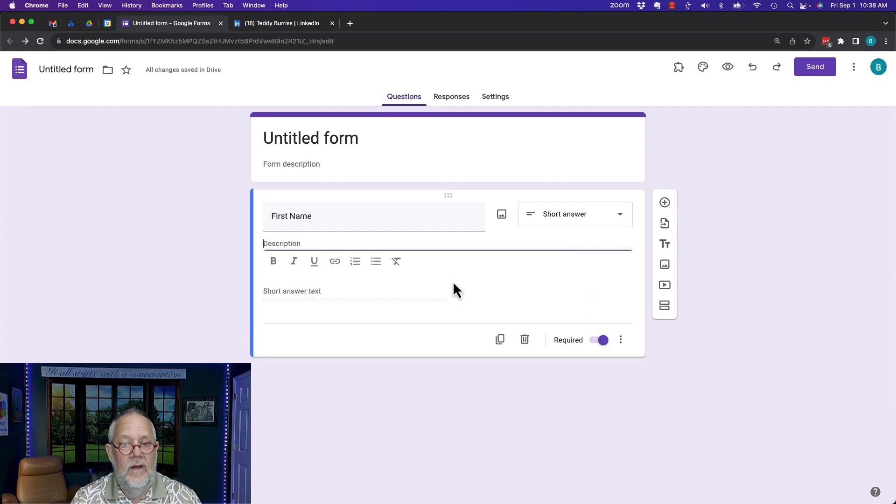
pyautogui.write('Tell ')
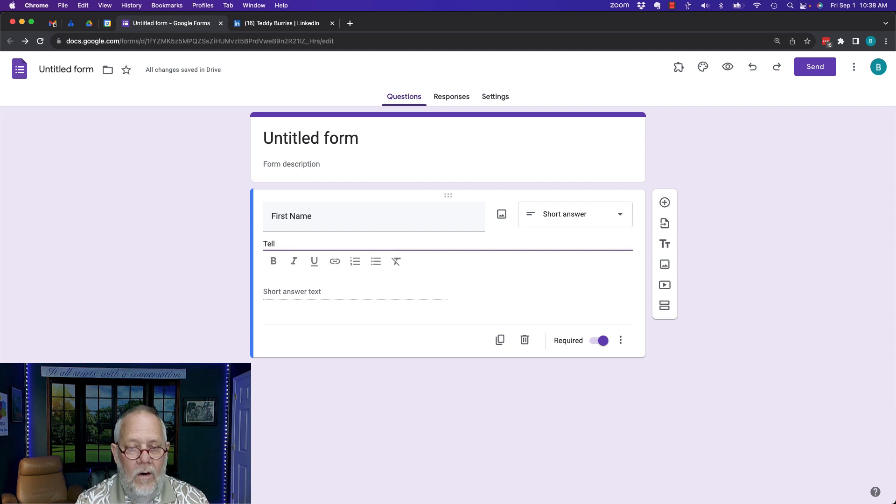
pyautogui.write('me your First an')
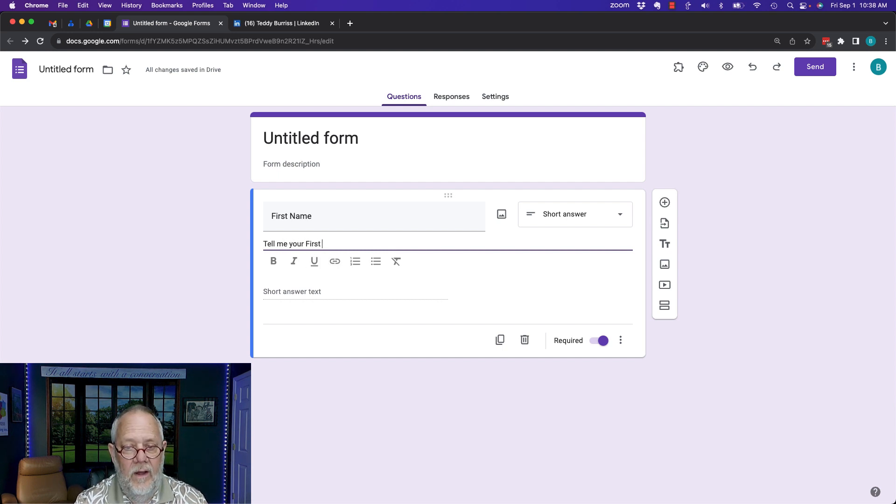
pyautogui.press('BackSpace')
pyautogui.press('BackSpace')
pyautogui.write('Name ple')
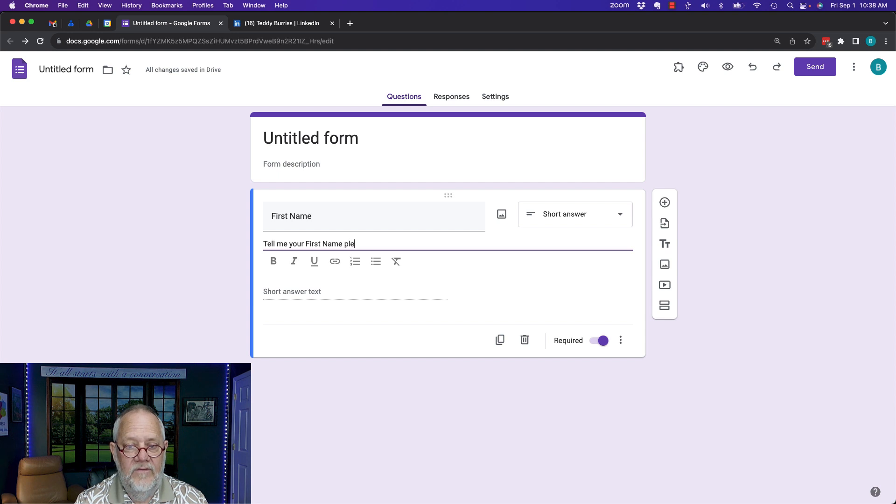
pyautogui.write('ase.')
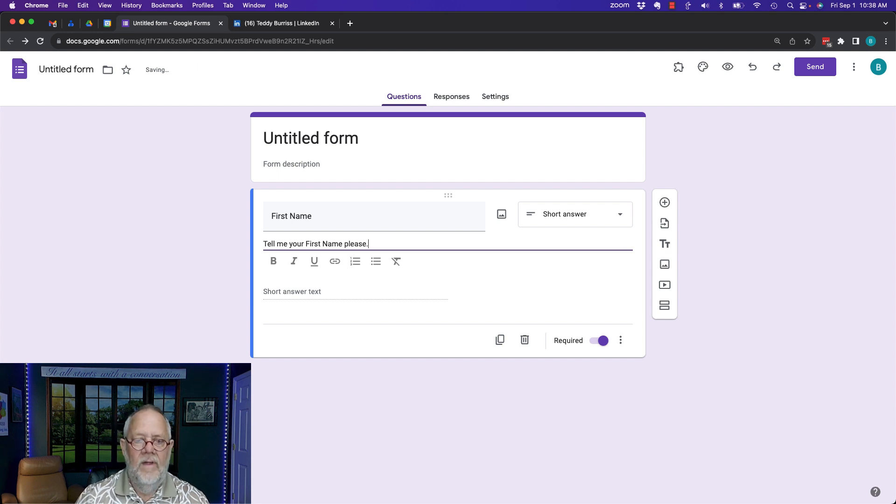
pyautogui.click(501, 342)
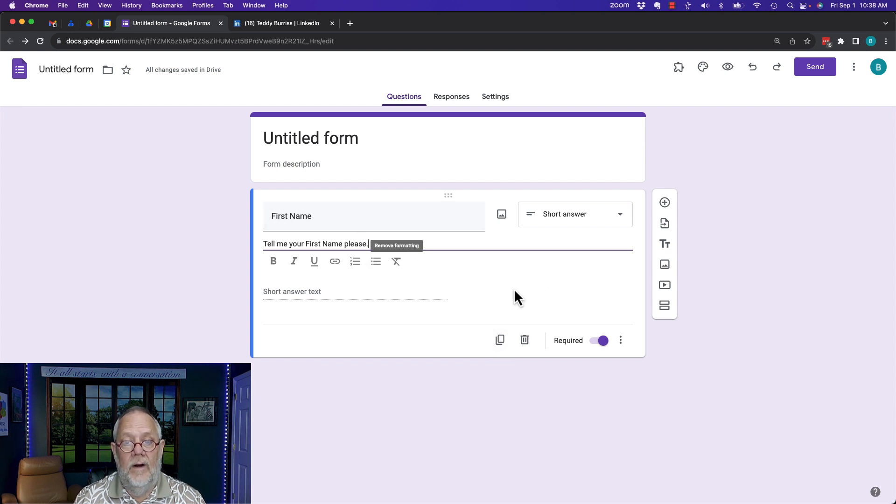
# Duplicate First Name into 'Last Name', described 'Tell me your Last Name please.', and add a new question
pyautogui.click(500, 340)
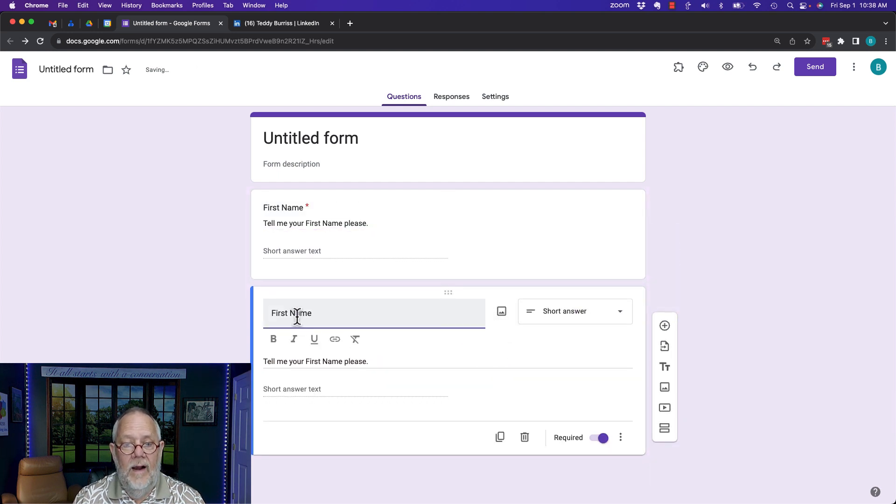
pyautogui.doubleClick(279, 312)
pyautogui.write('Last')
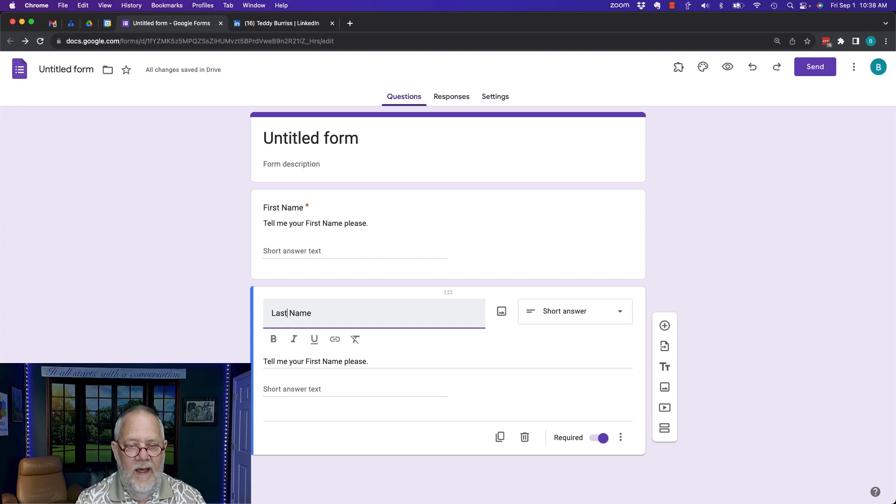
pyautogui.tripleClick(312, 361)
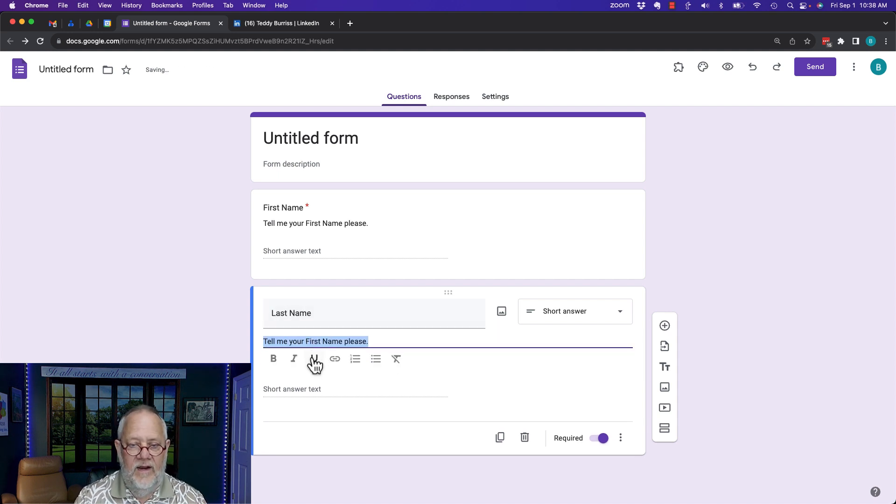
pyautogui.doubleClick(312, 340)
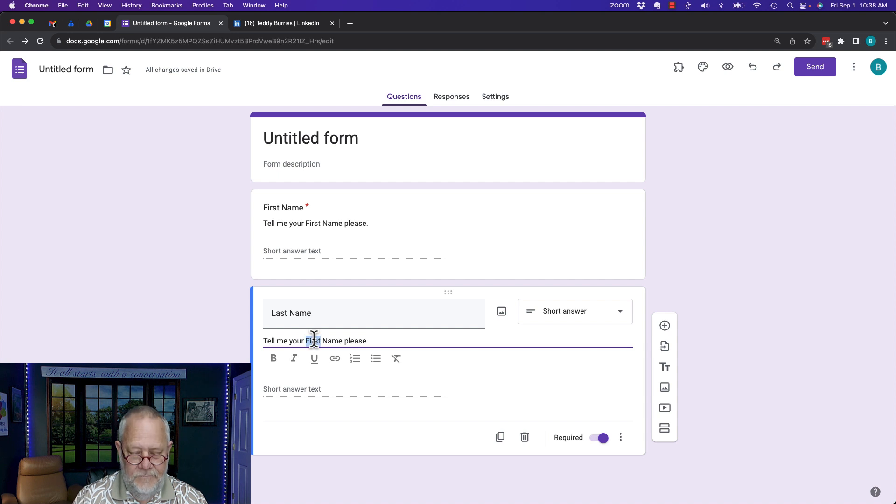
pyautogui.write('Last')
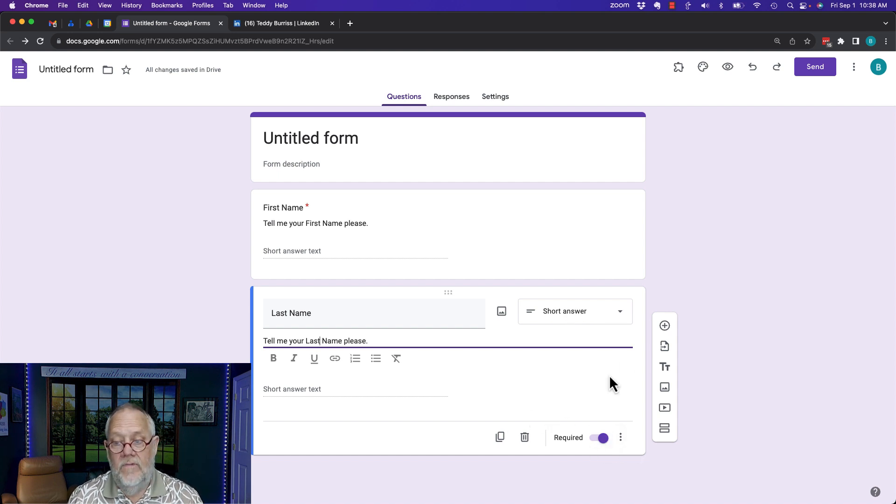
pyautogui.click(666, 327)
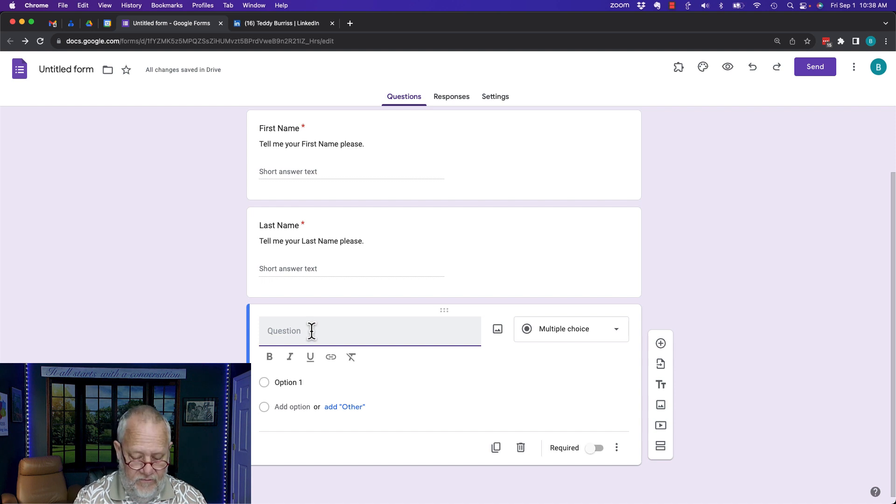
# Title the new question 'Email Address' and make it a required short-answer question
pyautogui.write('Email Add')
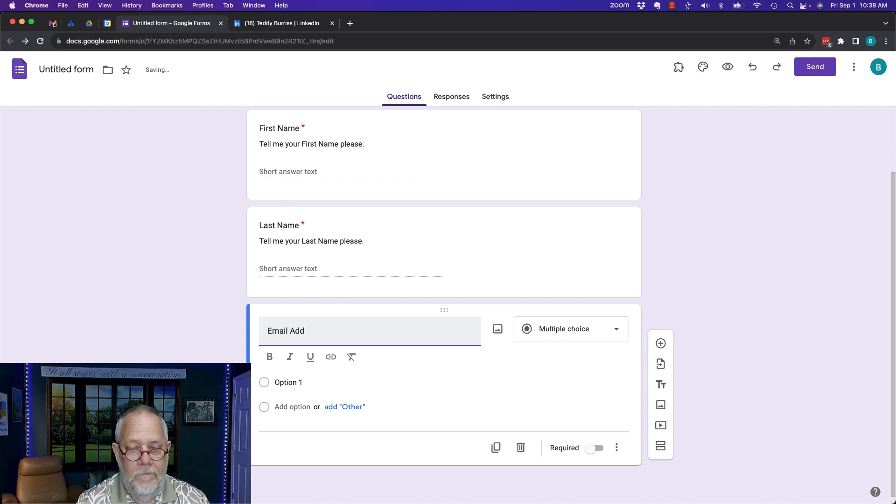
pyautogui.write('ress')
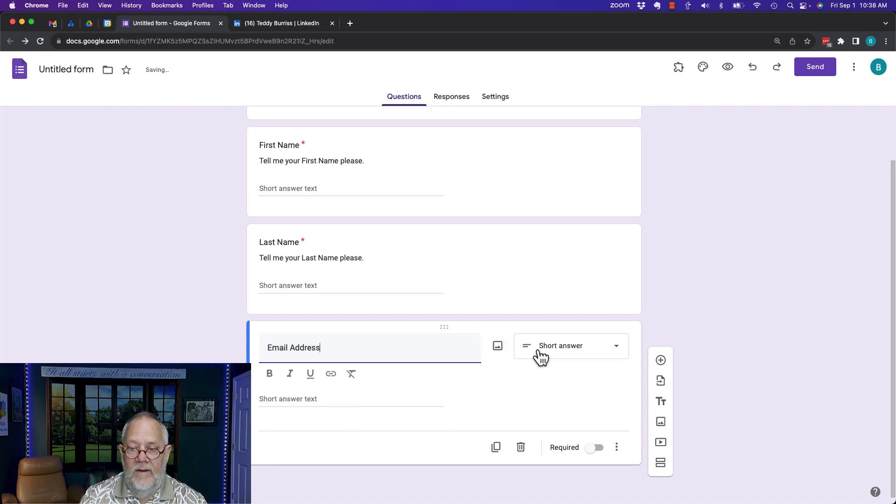
pyautogui.click(541, 357)
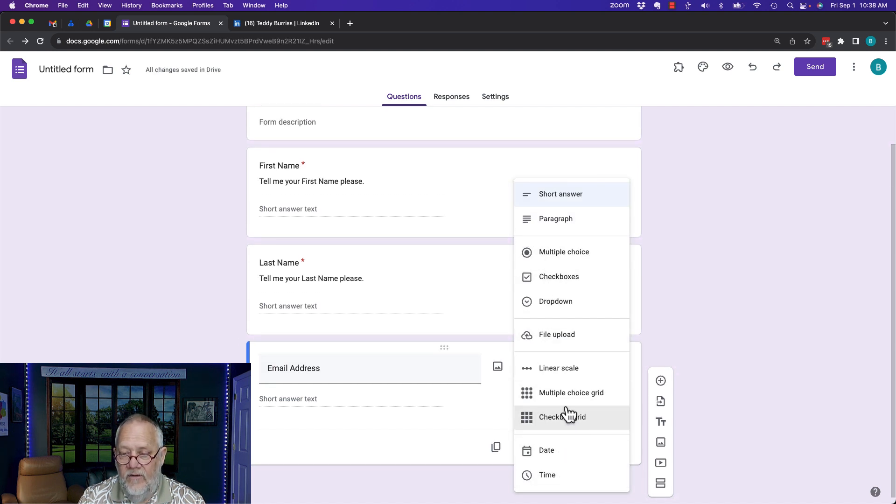
pyautogui.click(557, 198)
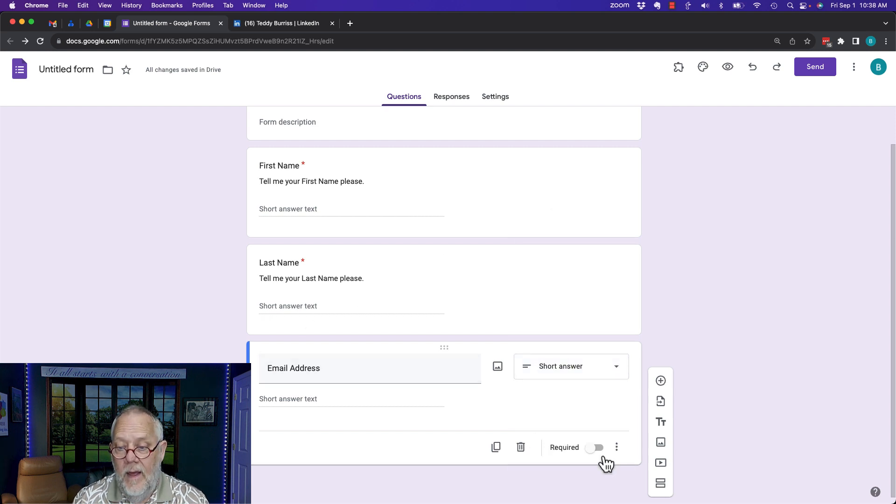
pyautogui.click(592, 448)
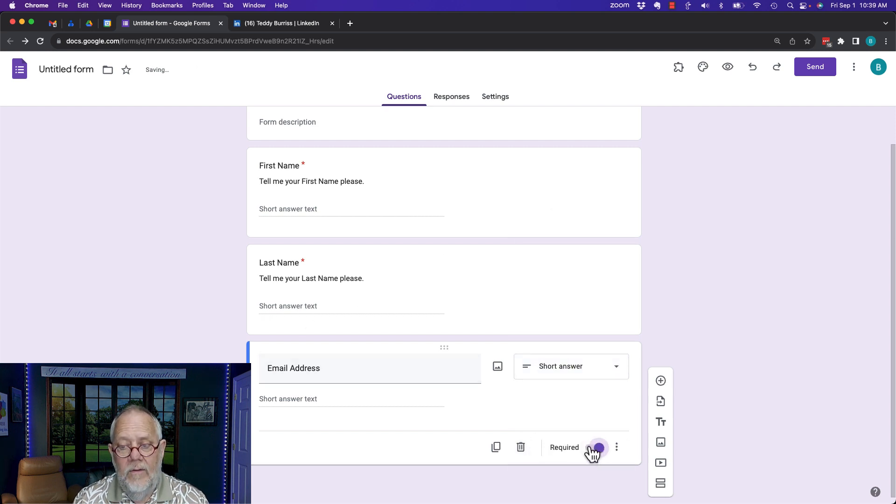
# Describe it as 'Please tell me your best email address' and add another question below
pyautogui.click(617, 448)
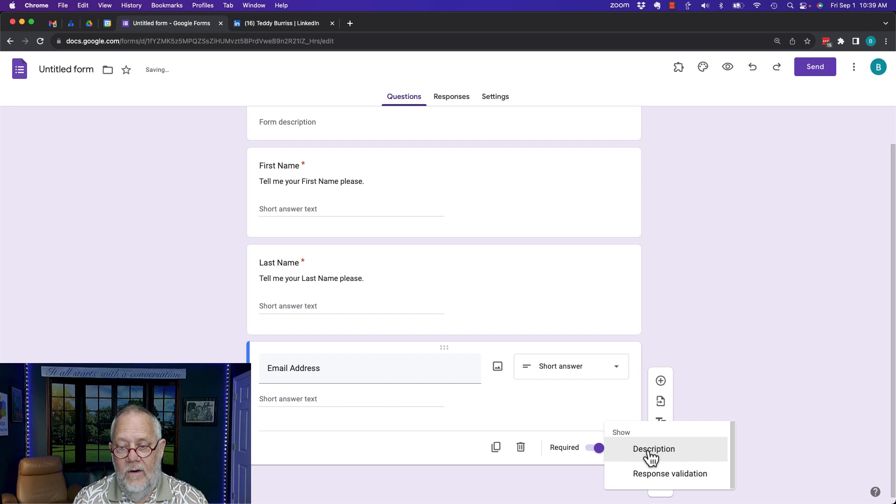
pyautogui.click(654, 449)
pyautogui.write('Plea')
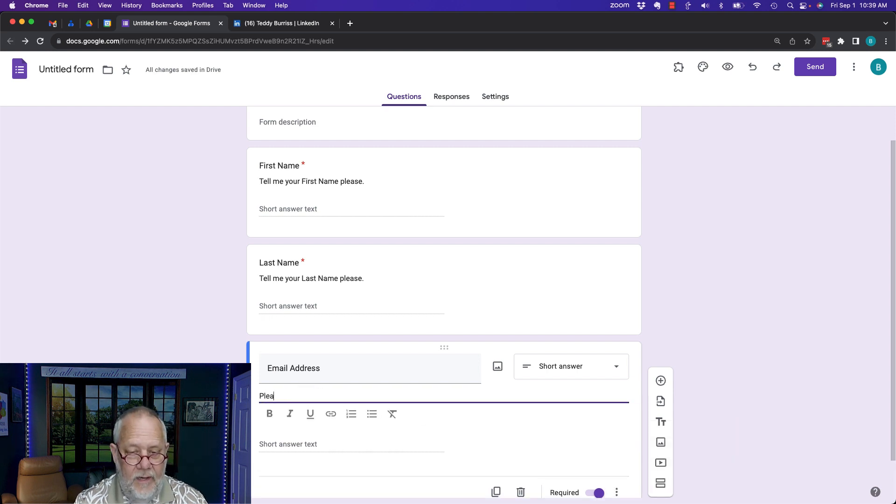
pyautogui.write('se tell me your ')
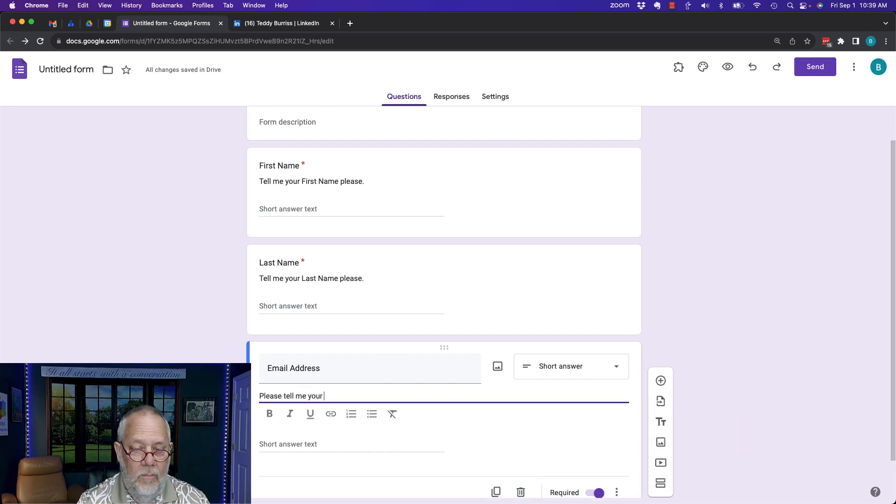
pyautogui.write('best email address')
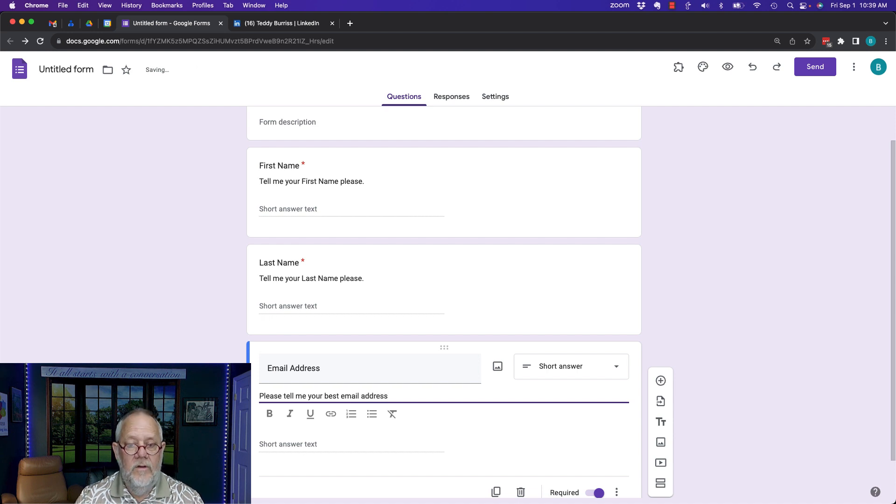
pyautogui.scroll(-1, 484, 437)
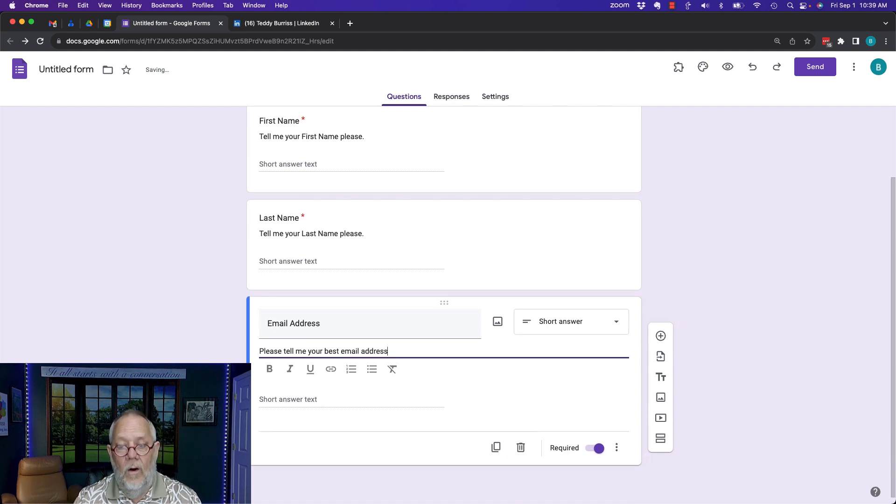
pyautogui.scroll(1, 256, 211)
pyautogui.scroll(1, 275, 215)
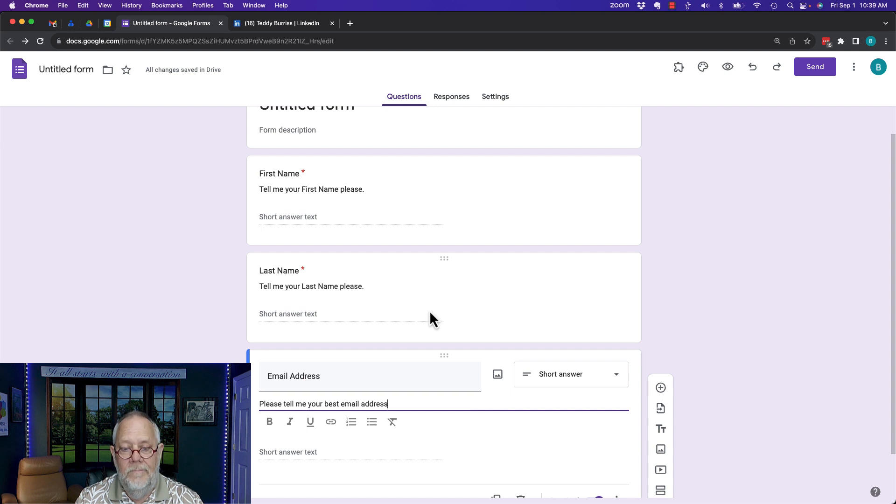
pyautogui.scroll(-1, 430, 314)
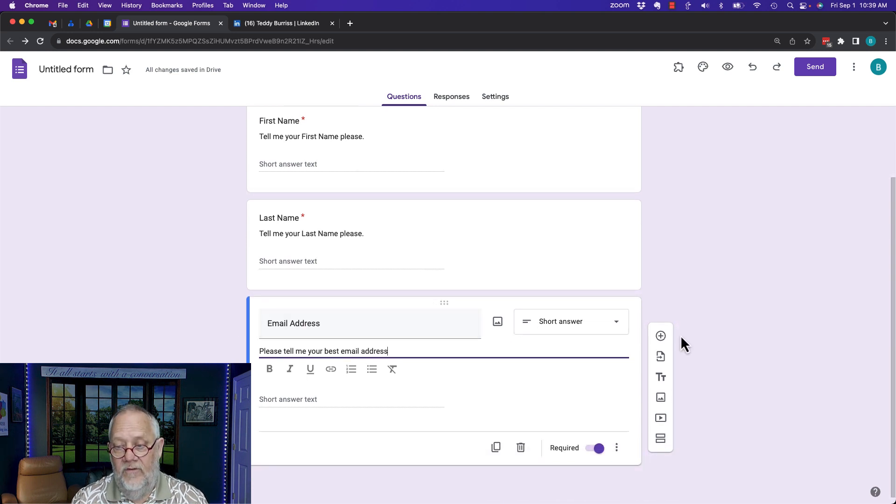
pyautogui.click(661, 335)
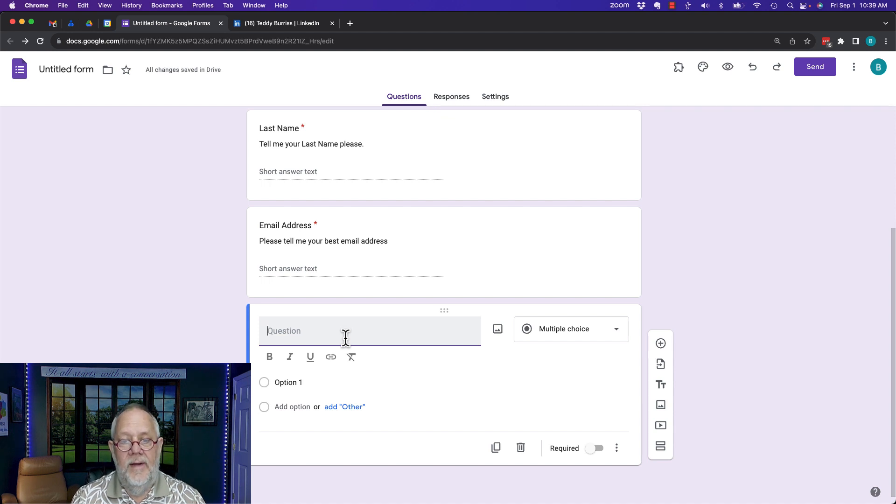
# Ask 'What is the best day for this Podcast recording' as a required Date question
pyautogui.write('What is the best day for this Podcast')
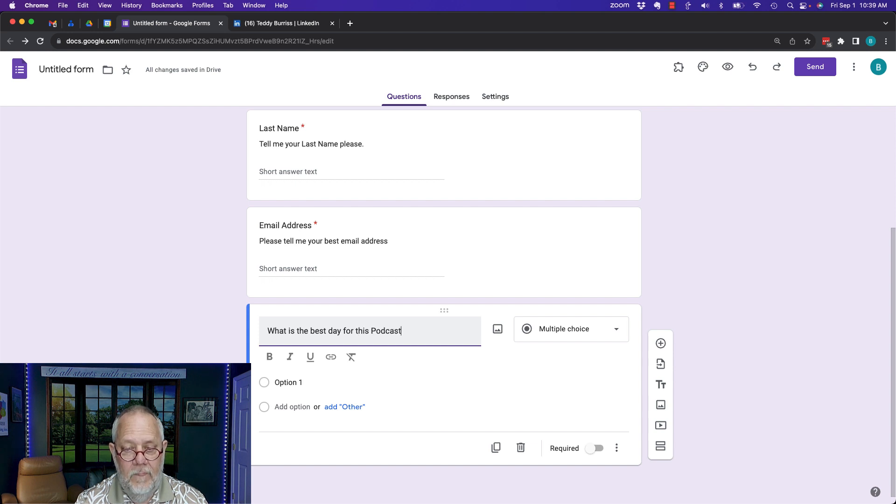
pyautogui.write('recording')
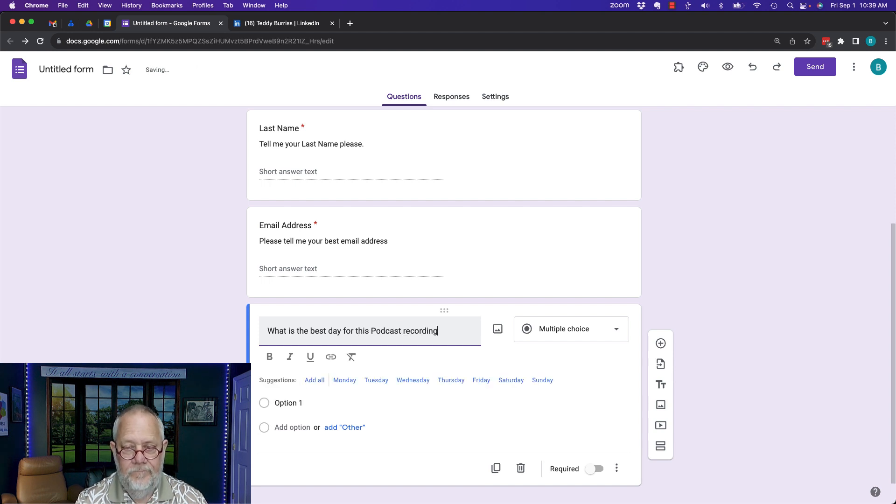
pyautogui.click(586, 335)
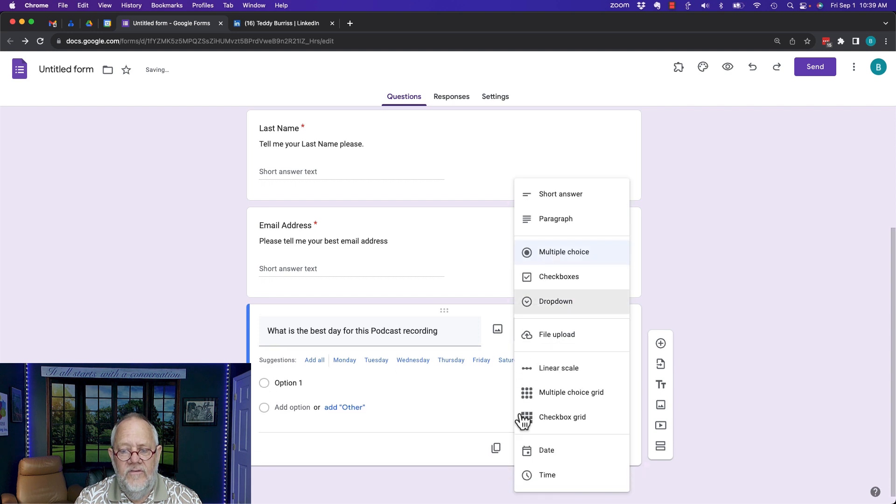
pyautogui.click(549, 453)
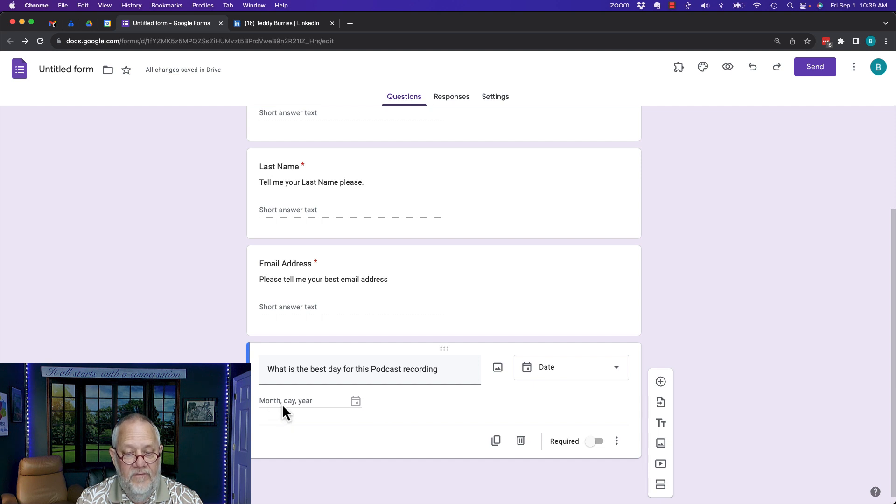
pyautogui.click(596, 444)
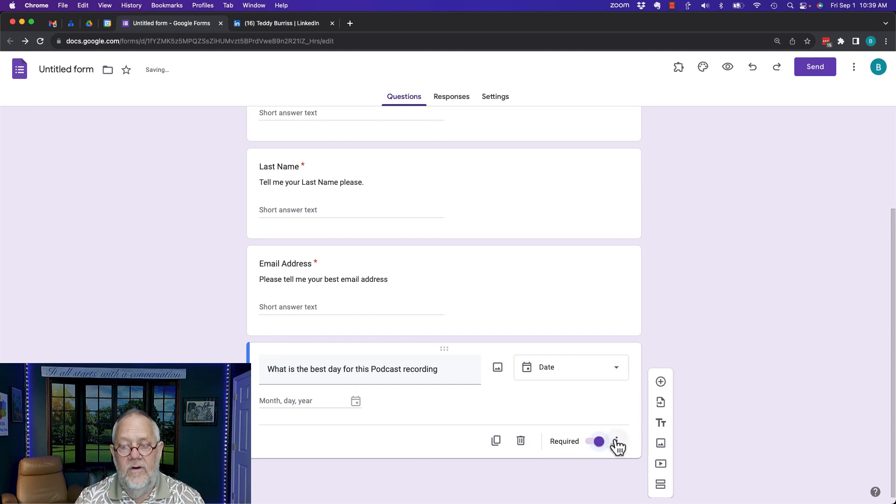
# Add the description 'I will try to make myself available on this day.'
pyautogui.click(617, 441)
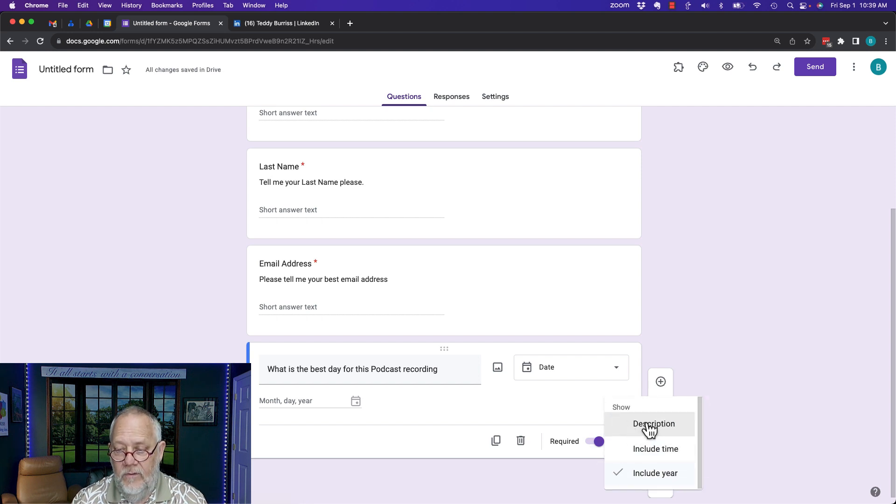
pyautogui.click(646, 425)
pyautogui.write('THi')
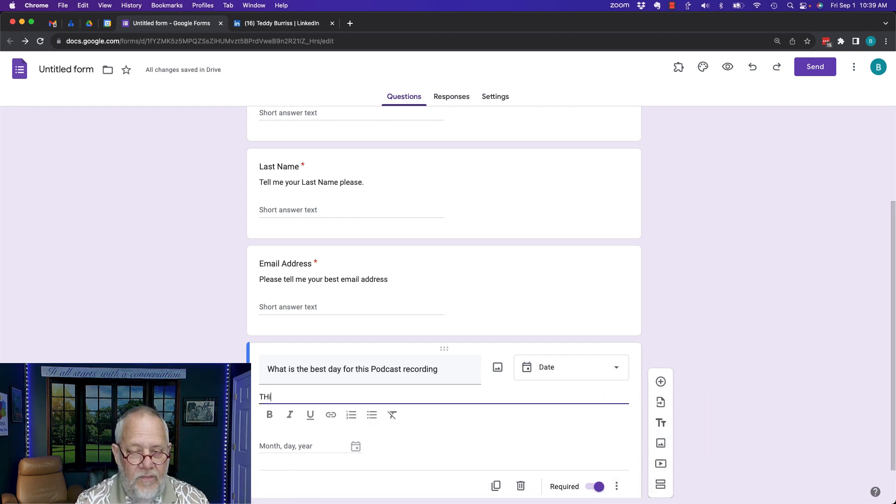
pyautogui.press('BackSpace')
pyautogui.press('BackSpace')
pyautogui.press('BackSpace')
pyautogui.write('I wi')
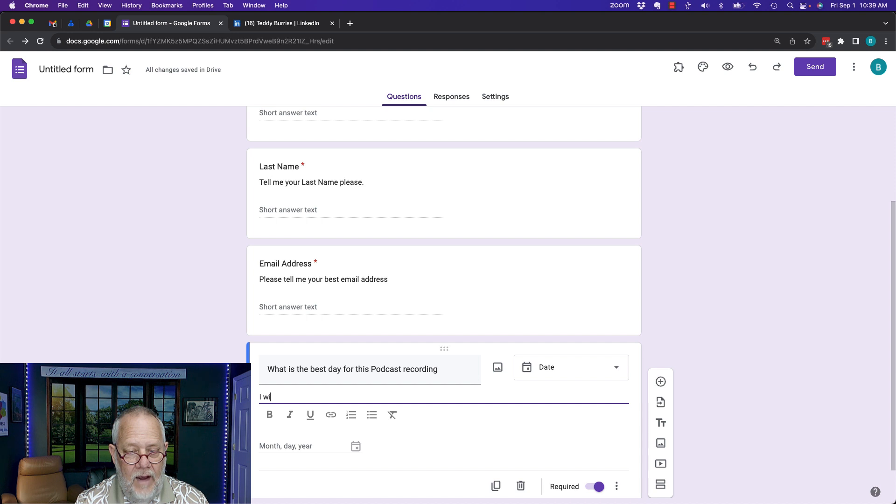
pyautogui.write('ll try to')
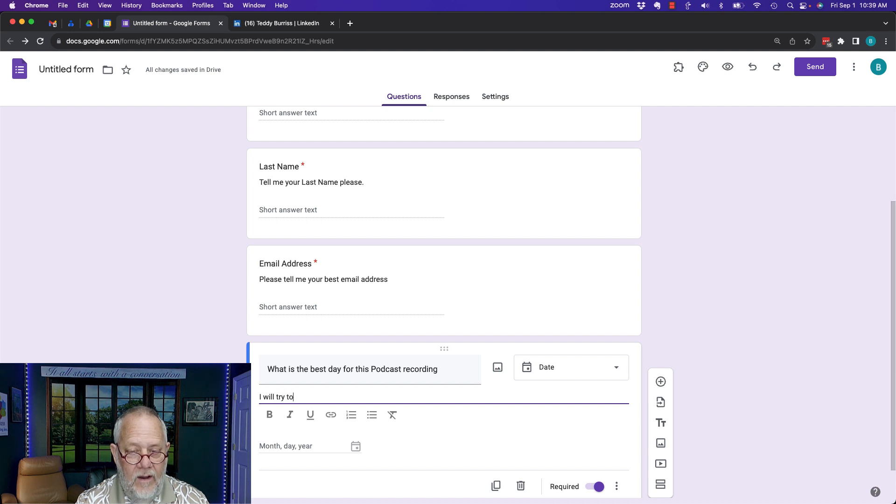
pyautogui.write(' mak')
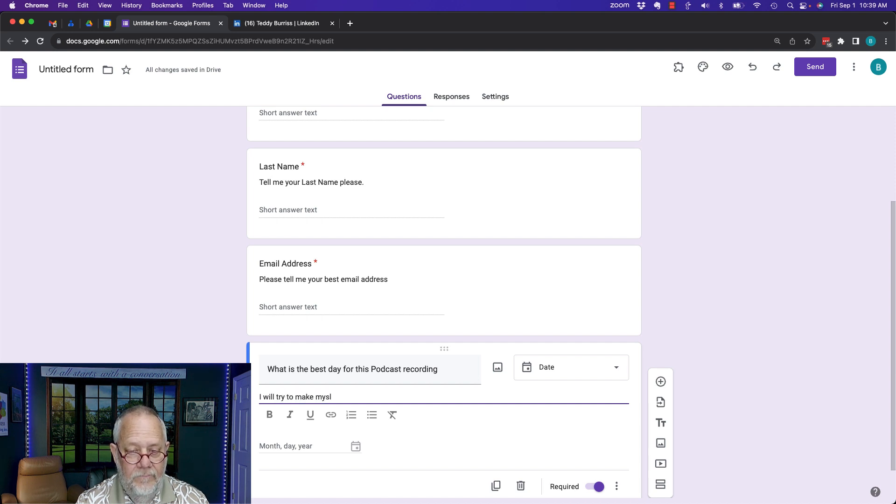
pyautogui.write('e myself availa')
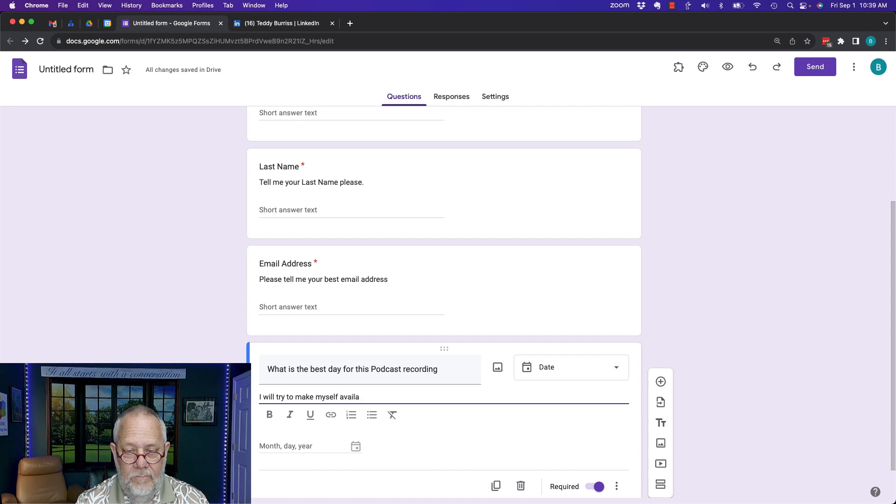
pyautogui.write('ble on this day.')
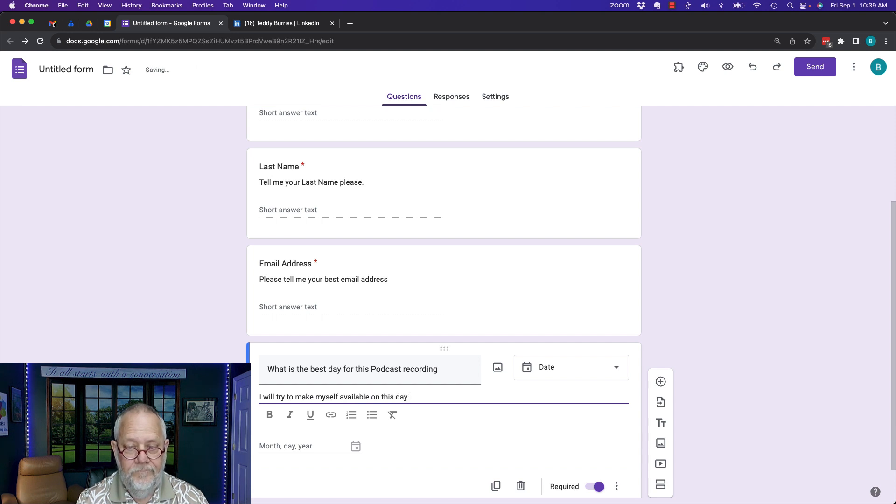
pyautogui.scroll(-1, 444, 303)
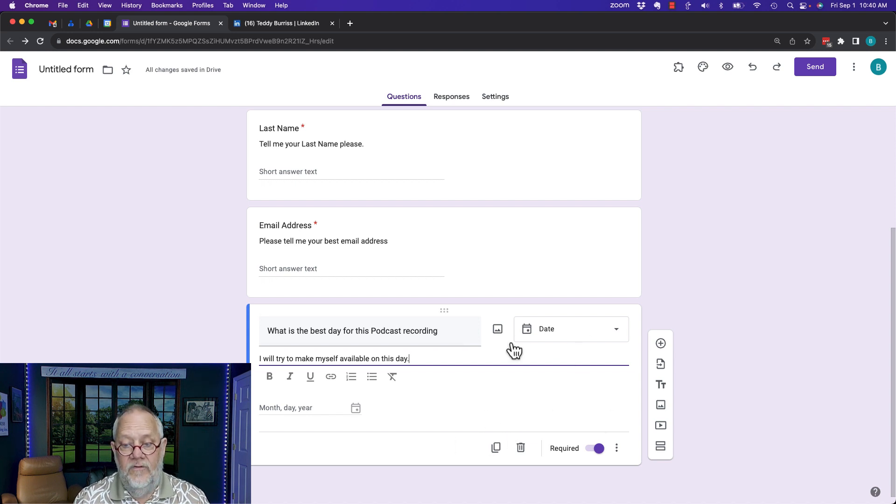
# Copy the date question, retitle it 'best time of day', and make it a Time question
pyautogui.click(496, 447)
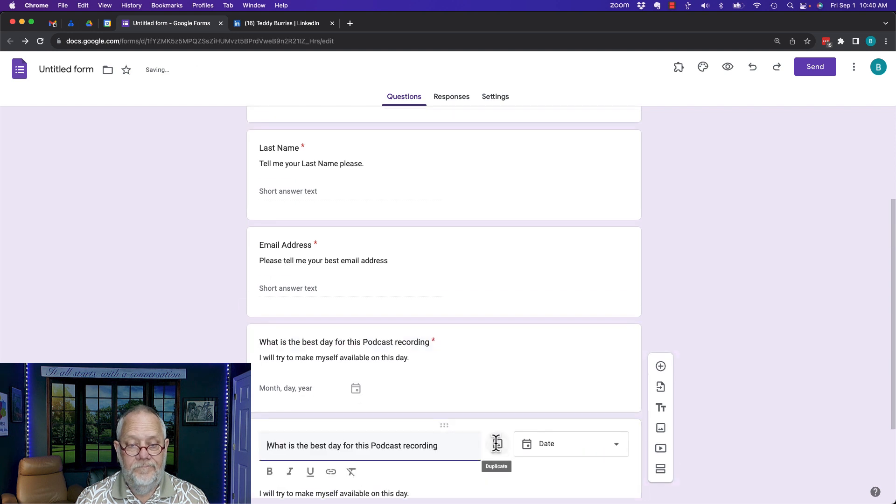
pyautogui.doubleClick(334, 331)
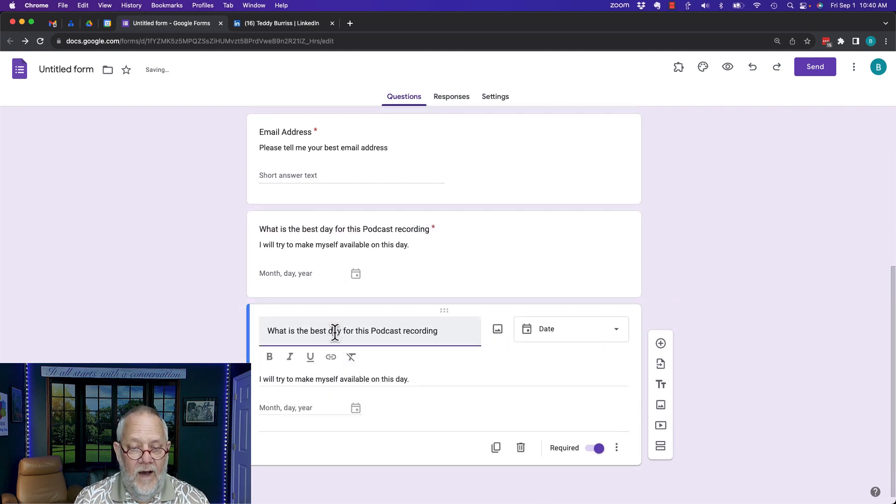
pyautogui.write('time of day')
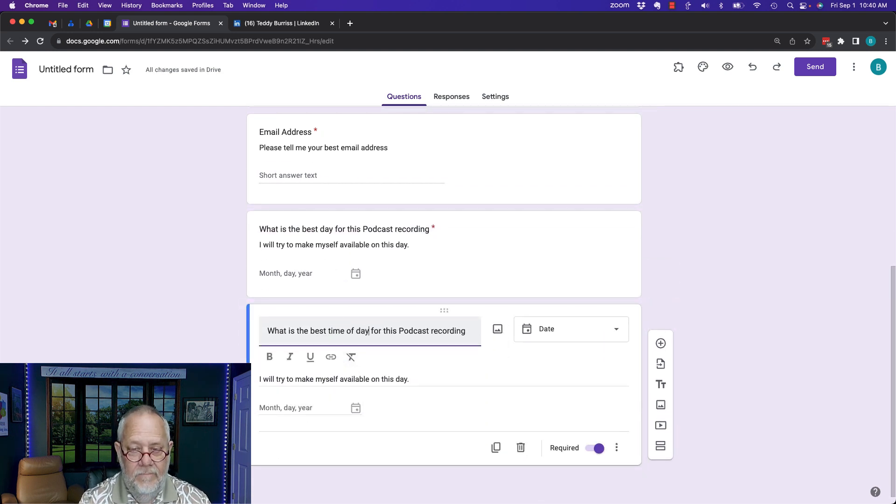
pyautogui.click(541, 335)
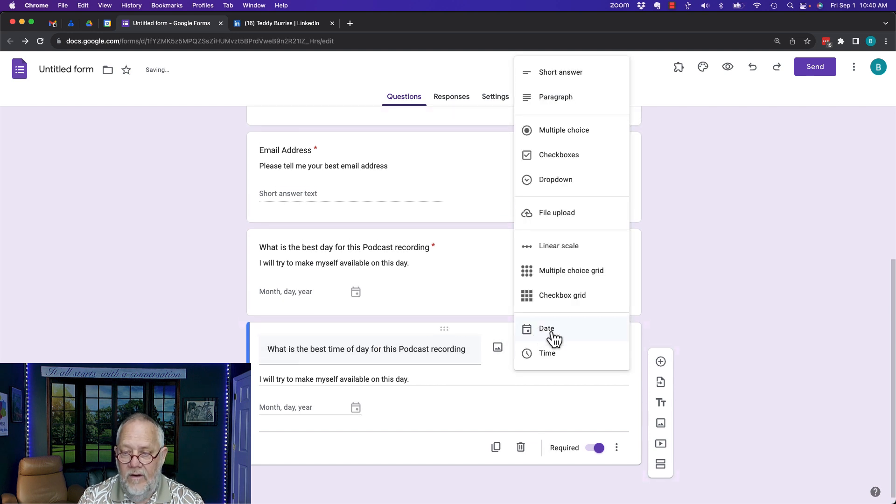
pyautogui.click(549, 362)
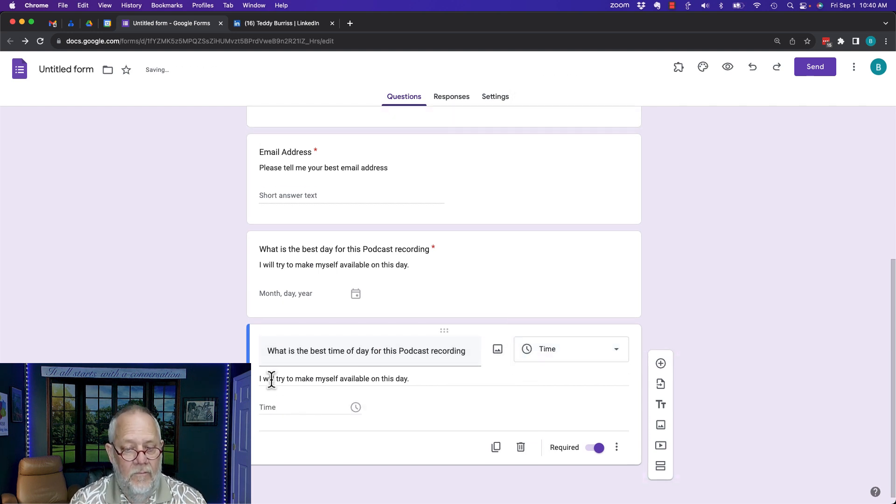
# Change the copy's description ending to 'at this time.'
pyautogui.click(370, 380)
pyautogui.press('Right')
pyautogui.hotkey('alt', 'shift', 'Left')
pyautogui.hotkey('alt', 'shift', 'Left')
pyautogui.hotkey('alt', 'shift', 'Left')
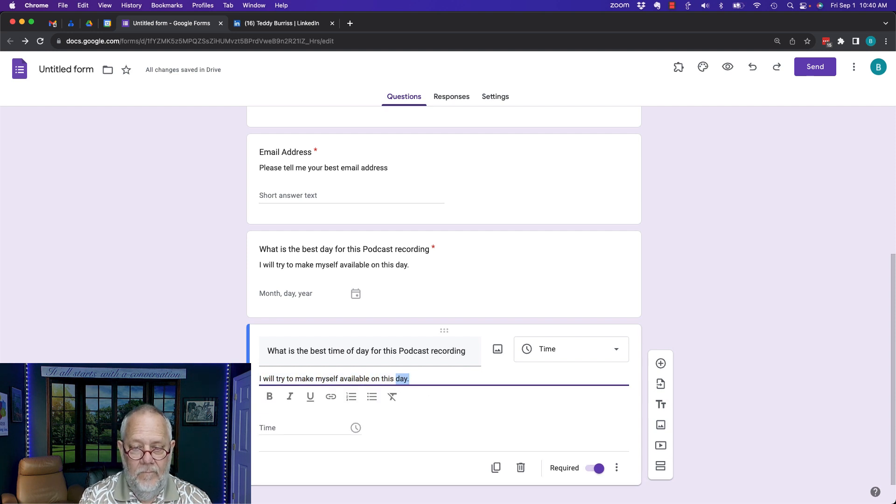
pyautogui.write('at t')
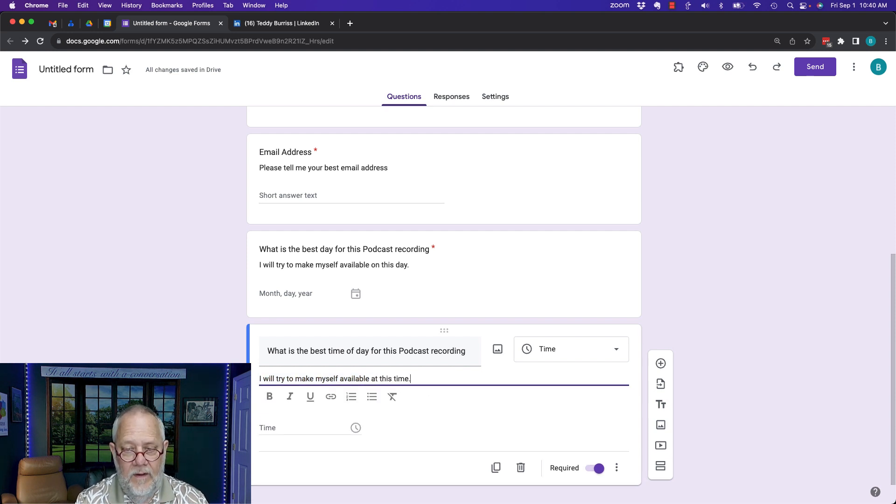
pyautogui.scroll(-1, 458, 268)
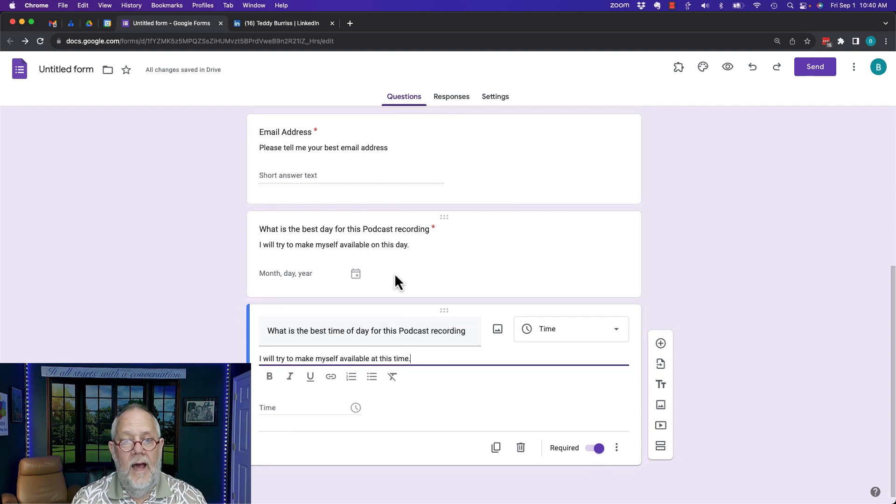
pyautogui.scroll(6, 395, 271)
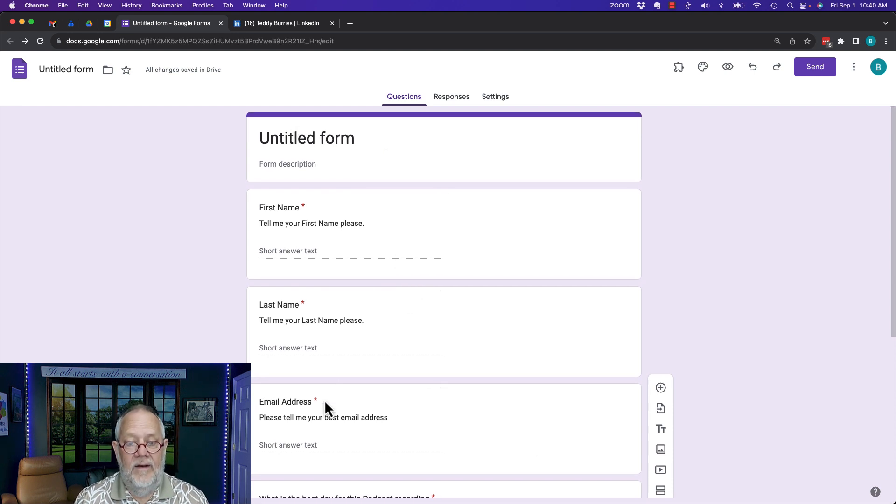
# Title the form 'Podcast Guest Submission' and give the file the same name
pyautogui.click(317, 139)
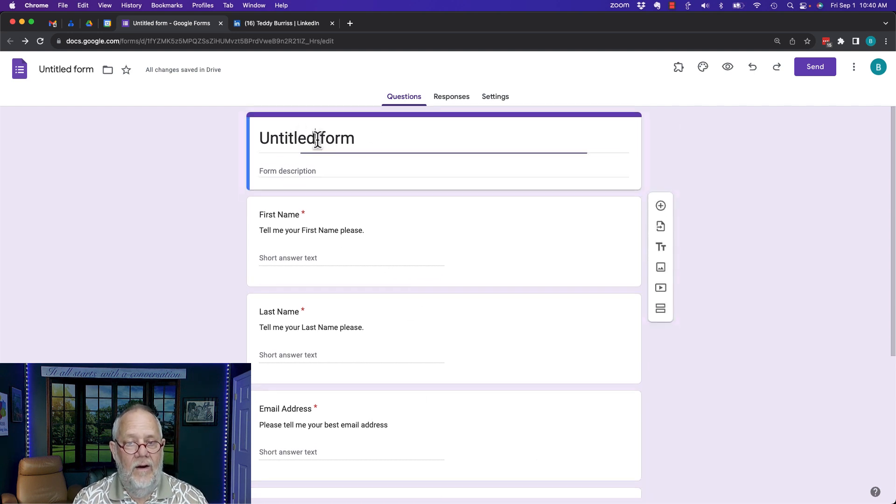
pyautogui.tripleClick(317, 139)
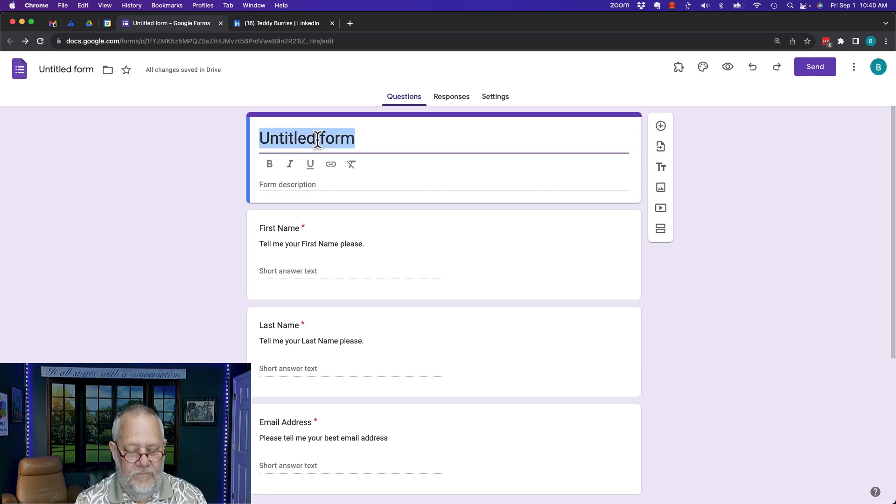
pyautogui.write('PODCAST')
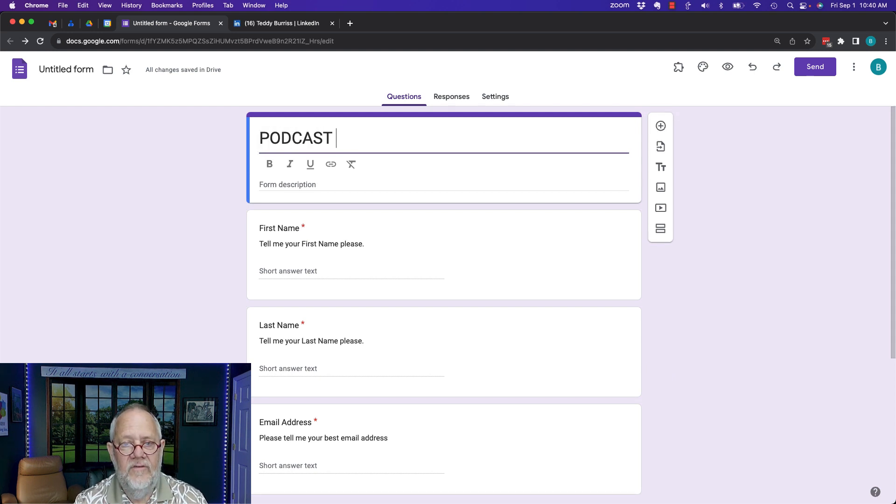
pyautogui.press('BackSpace')
pyautogui.press('BackSpace')
pyautogui.press('BackSpace')
pyautogui.press('BackSpace')
pyautogui.press('BackSpace')
pyautogui.press('BackSpace')
pyautogui.press('BackSpace')
pyautogui.write('OD')
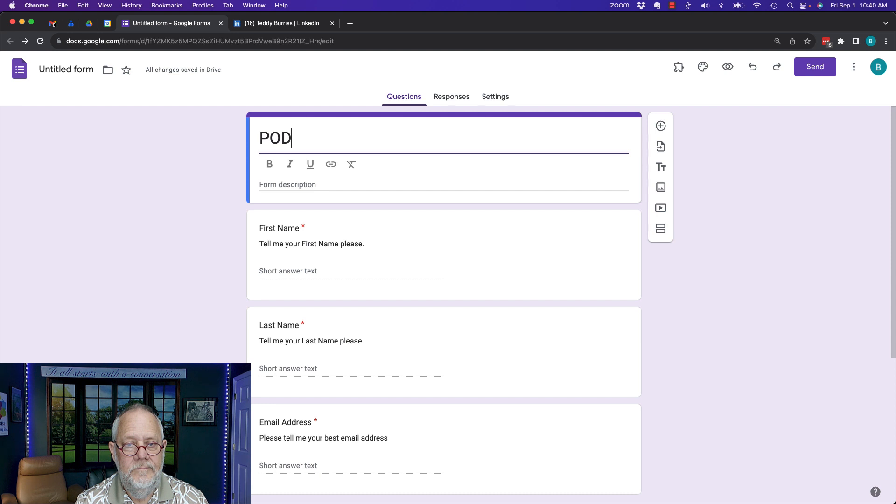
pyautogui.press('BackSpace')
pyautogui.press('BackSpace')
pyautogui.write('odcast G')
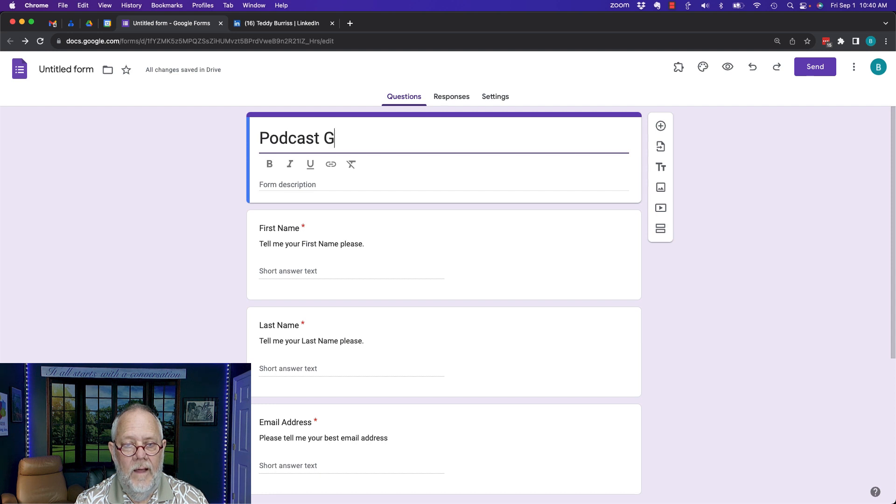
pyautogui.write('uest')
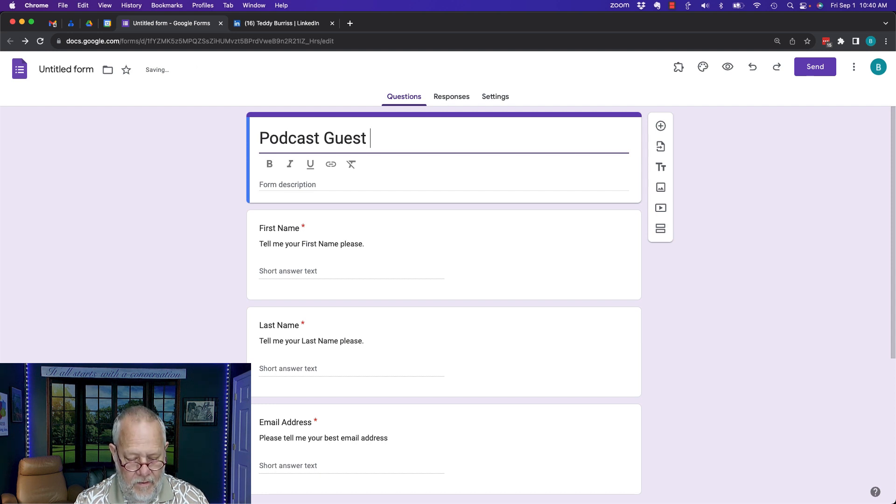
pyautogui.write(' Submissino')
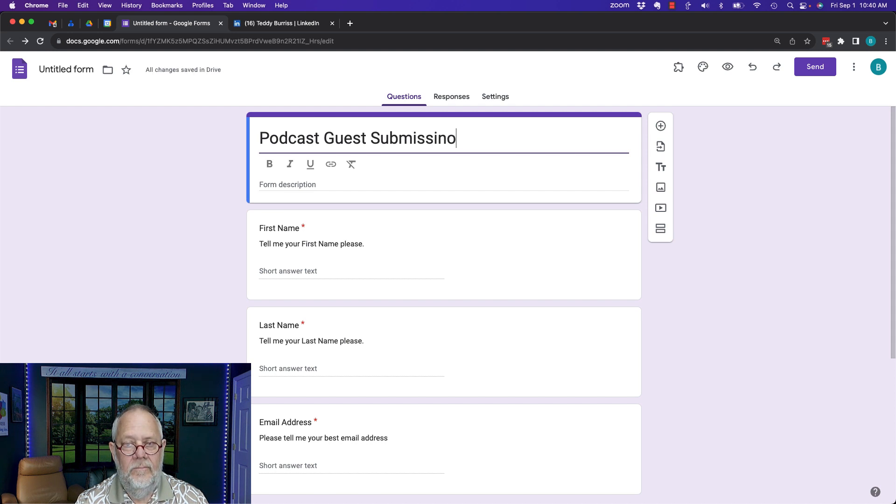
pyautogui.press('BackSpace')
pyautogui.press('BackSpace')
pyautogui.write('on')
pyautogui.press('BackSpace')
pyautogui.press('BackSpace')
pyautogui.press('BackSpace')
pyautogui.press('BackSpace')
pyautogui.write('ion')
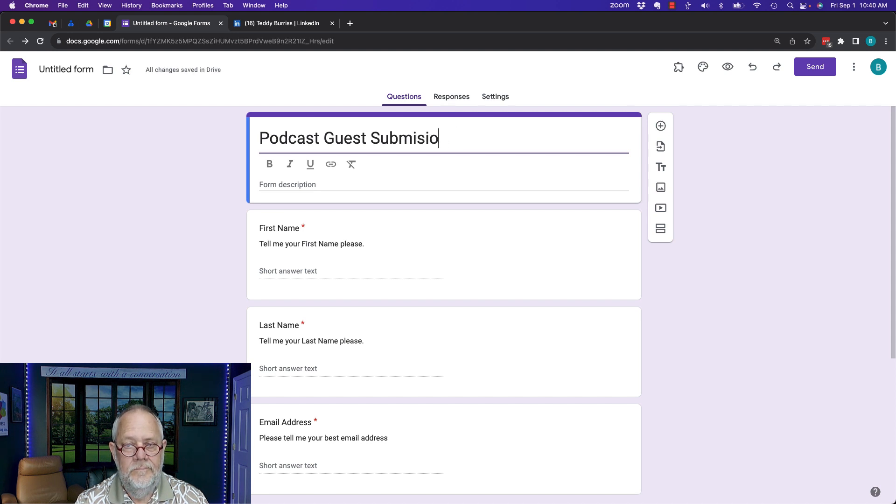
pyautogui.press('BackSpace')
pyautogui.press('BackSpace')
pyautogui.press('BackSpace')
pyautogui.write('sion')
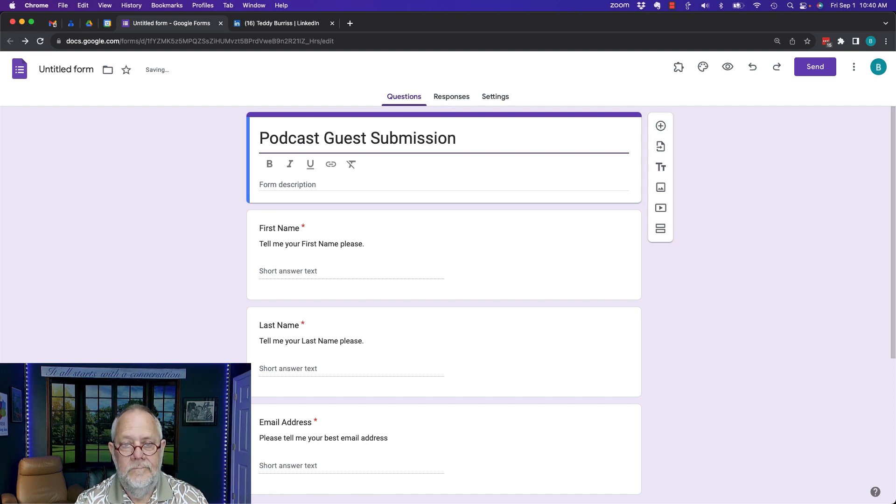
pyautogui.click(308, 243)
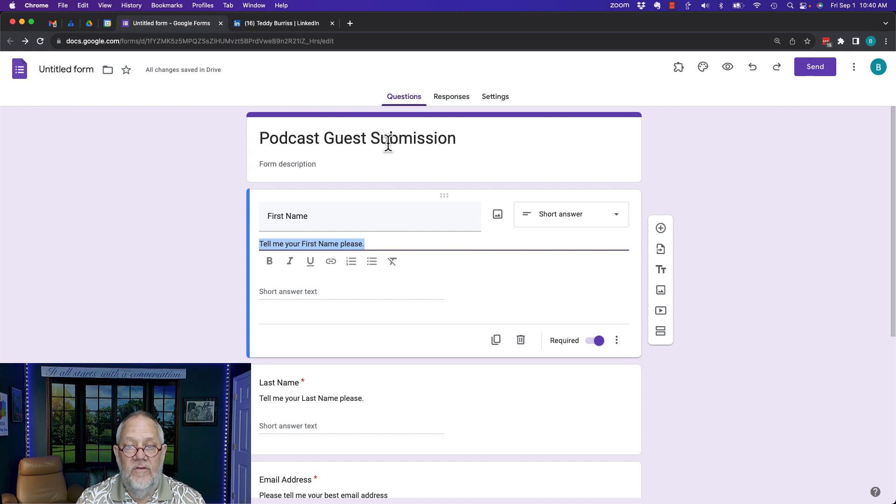
pyautogui.click(66, 70)
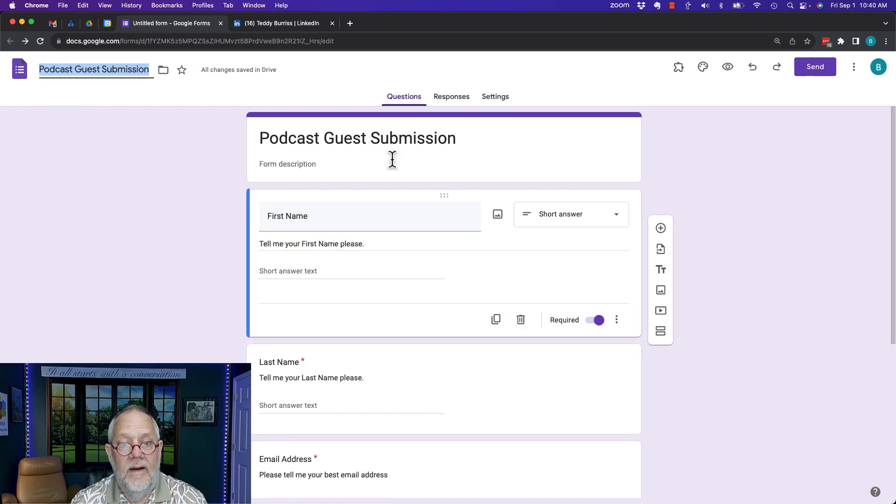
# Add the form description 'This is the form we use to gather data on our Podcast Guests'
pyautogui.click(296, 165)
pyautogui.write('This is the form we use to')
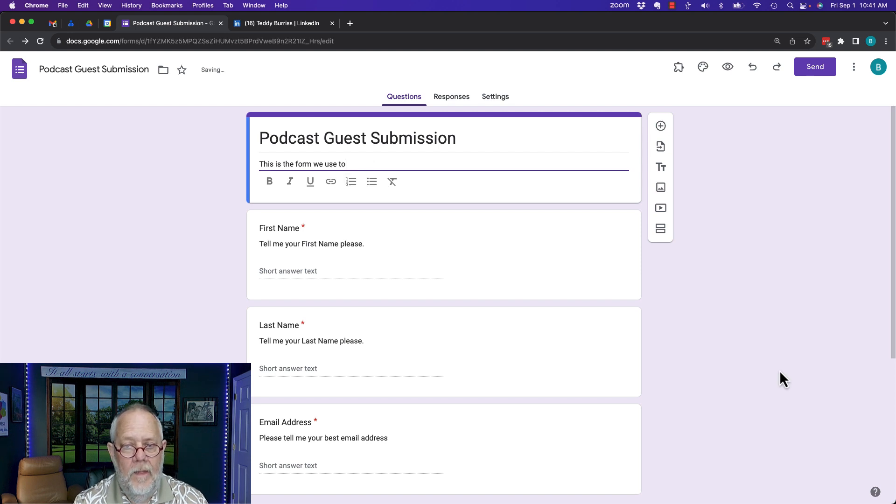
pyautogui.write('gather data on our Pod')
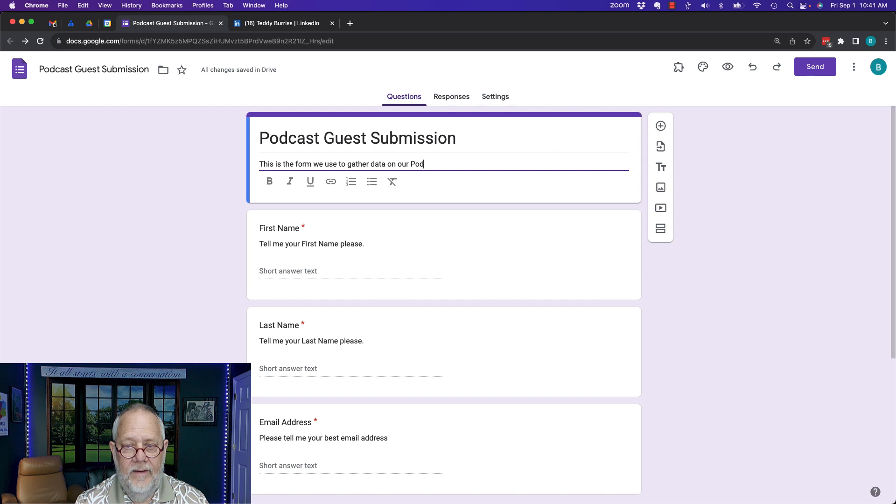
pyautogui.write('Guests')
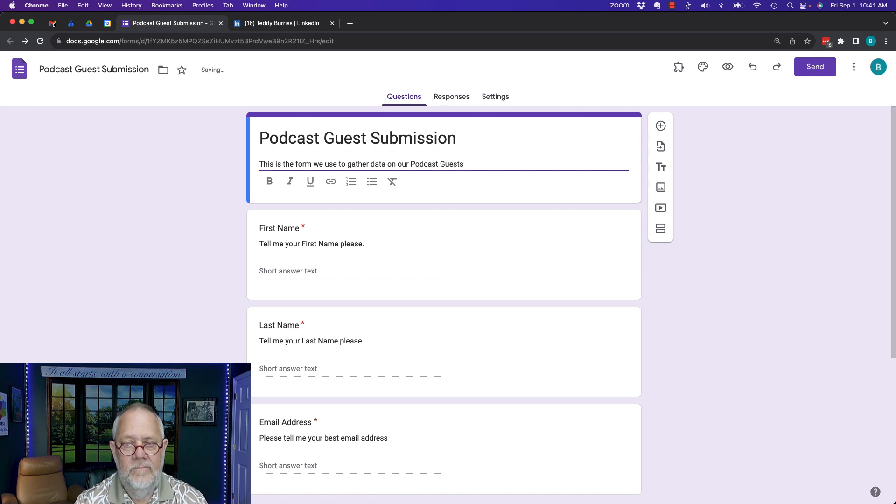
pyautogui.click(691, 388)
pyautogui.scroll(-5, 692, 388)
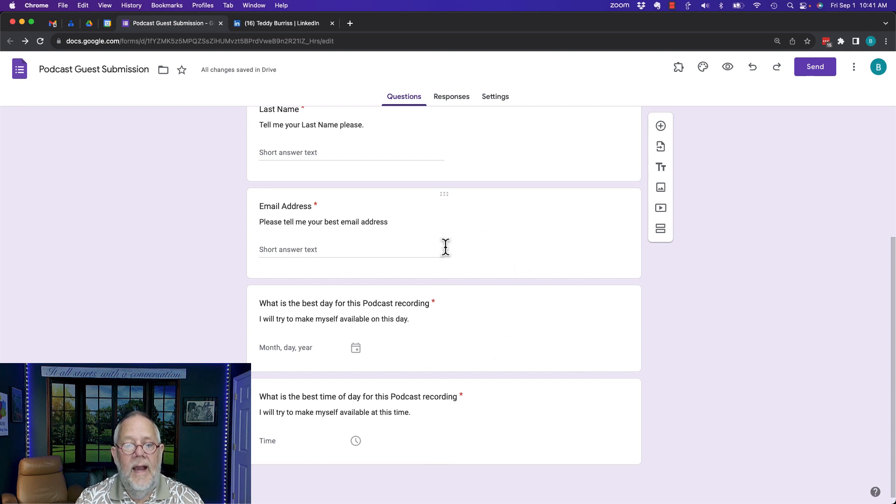
pyautogui.click(450, 421)
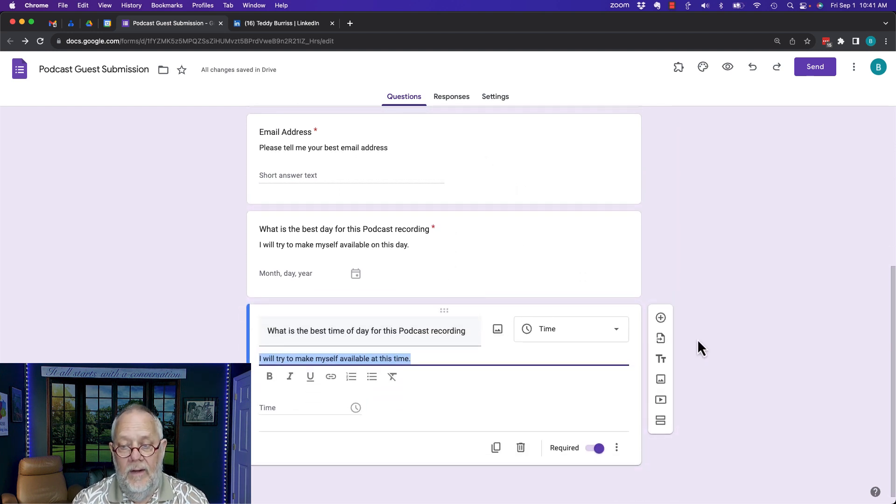
# Add a Paragraph question titled 'Topic' after the time question
pyautogui.click(661, 319)
pyautogui.click(577, 377)
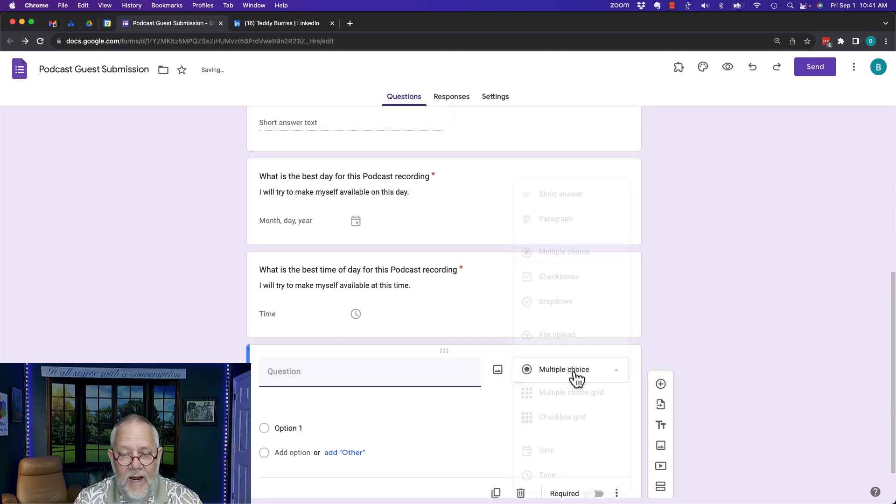
pyautogui.click(556, 220)
pyautogui.click(296, 370)
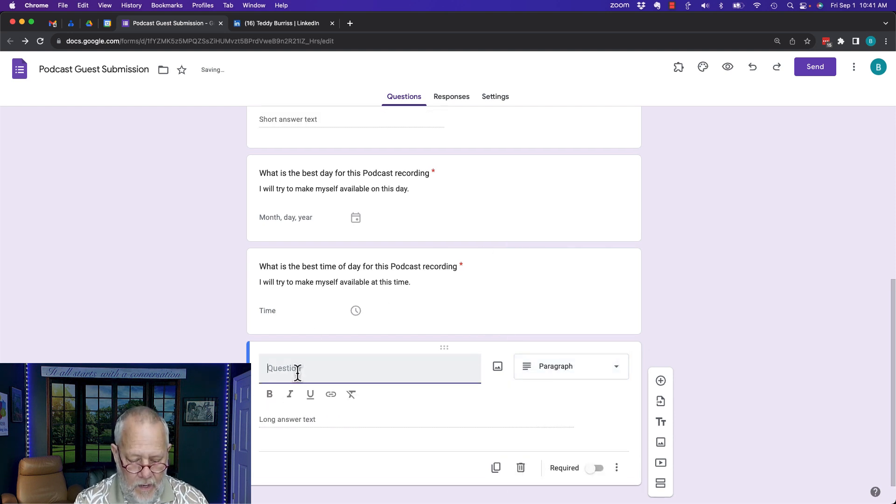
pyautogui.write('Topic')
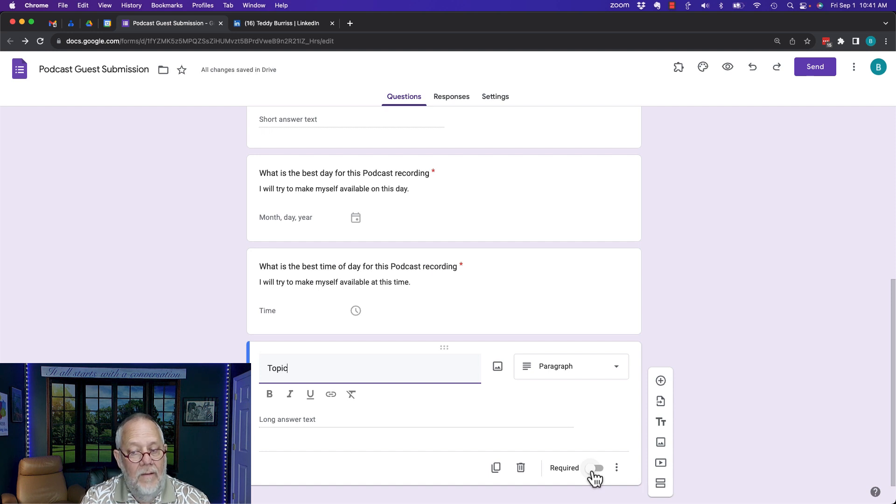
# Describe Topic as 'Tell me a little about the topic you will discuss, please.'
pyautogui.click(617, 469)
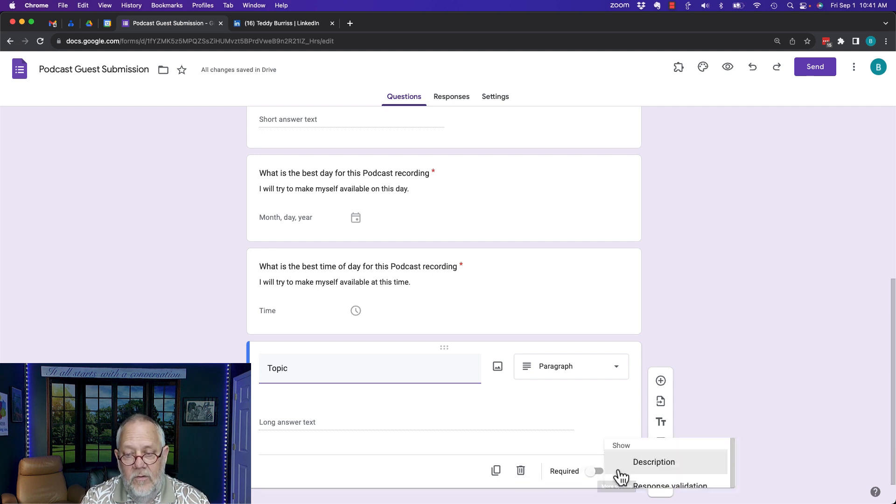
pyautogui.click(643, 460)
pyautogui.write('Te')
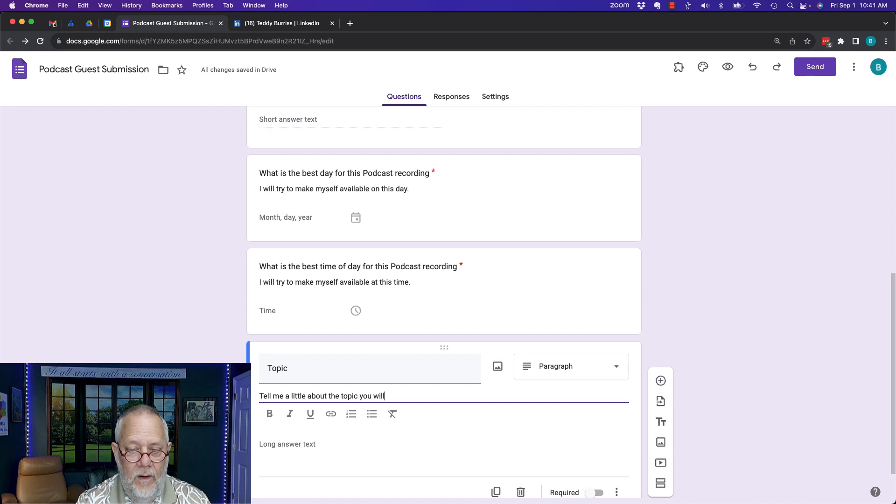
pyautogui.press('BackSpace')
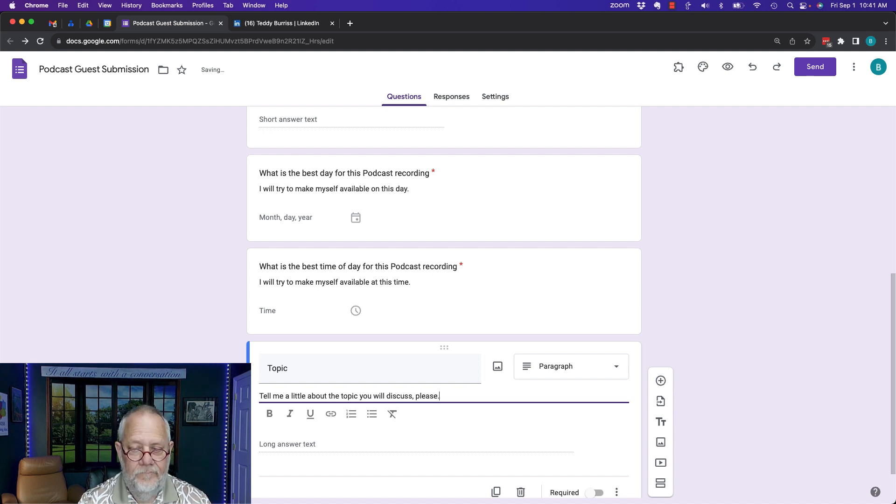
pyautogui.scroll(-1, 534, 302)
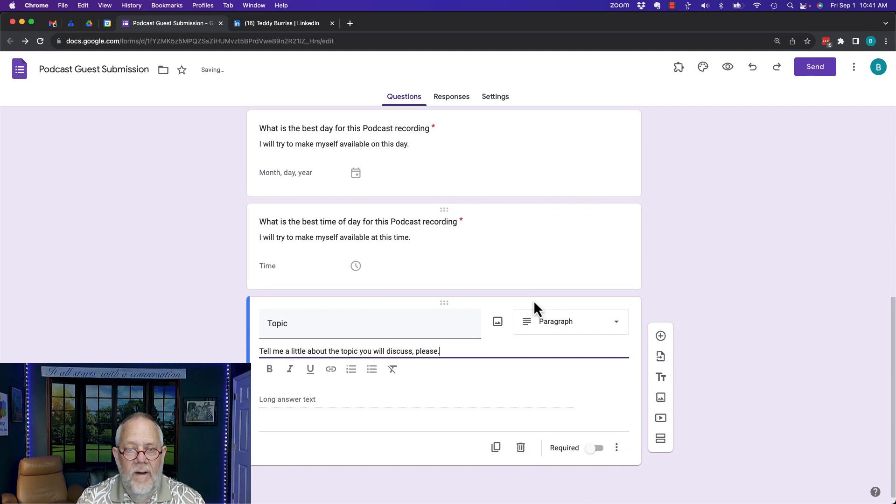
pyautogui.scroll(15, 534, 302)
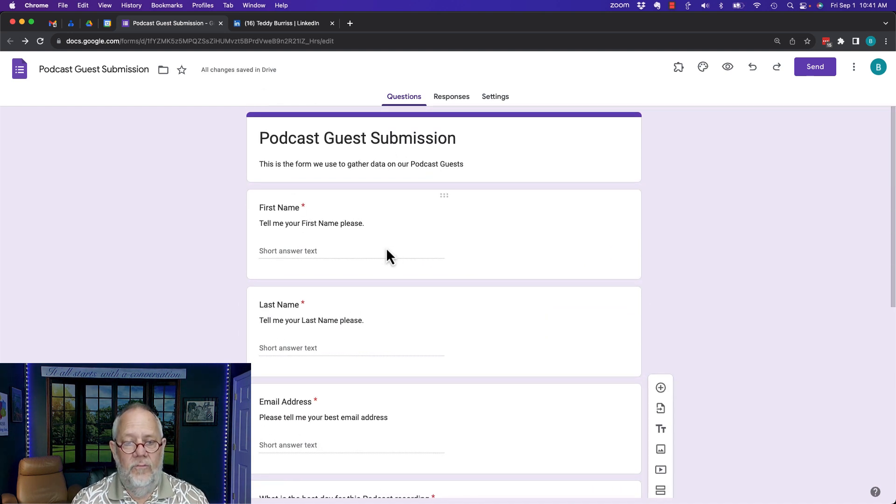
pyautogui.scroll(-7, 395, 298)
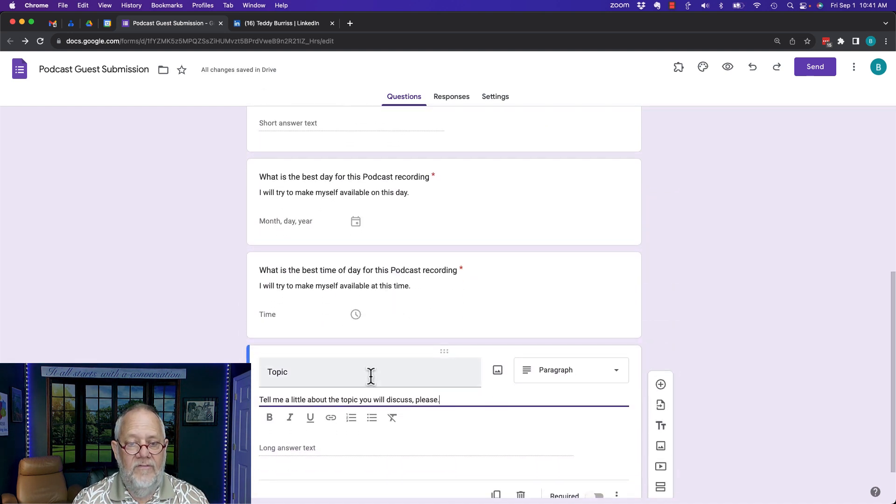
pyautogui.scroll(-1, 485, 298)
pyautogui.scroll(8, 485, 298)
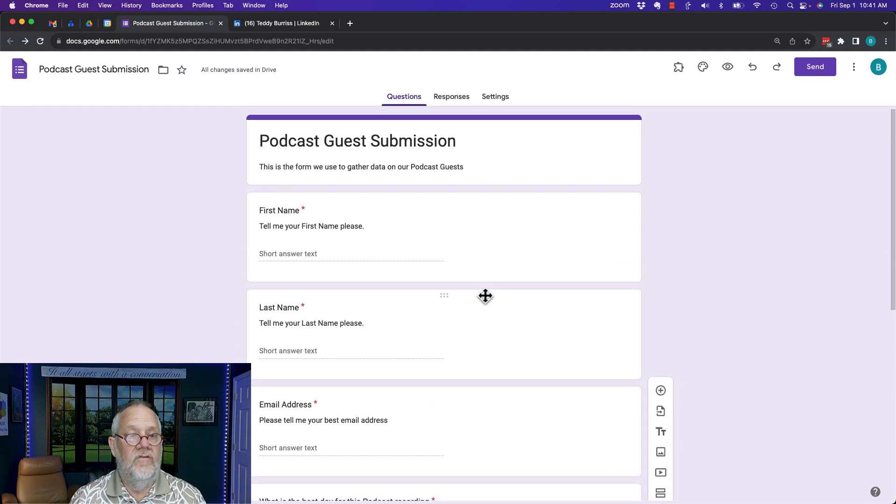
pyautogui.scroll(-4, 674, 342)
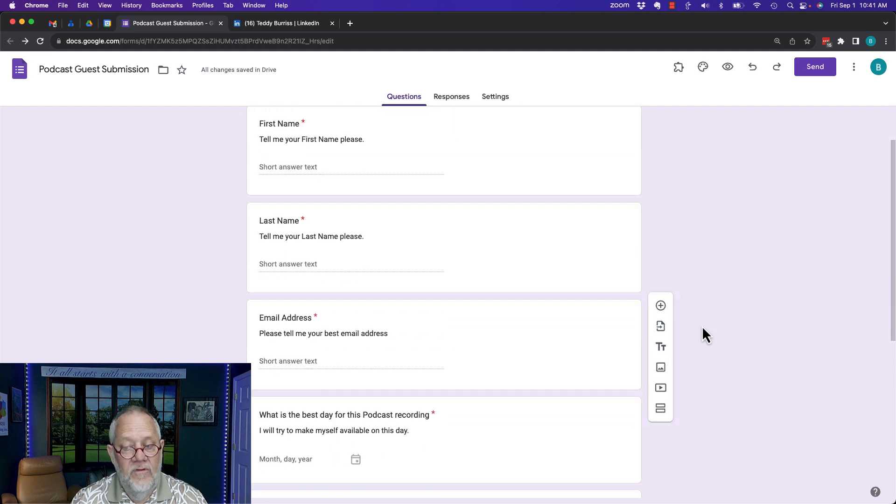
pyautogui.scroll(-5, 508, 382)
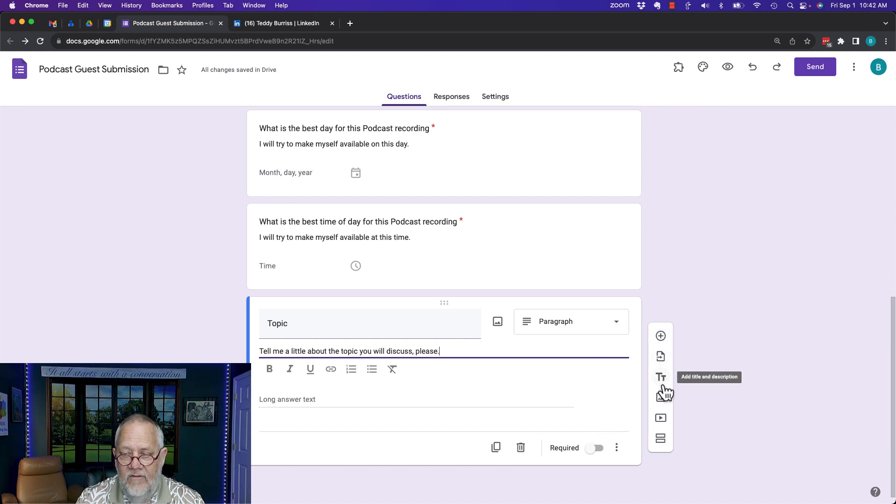
# Insert a section after Topic and rename 'Untitled Section' to 'Online Presence information'
pyautogui.click(661, 439)
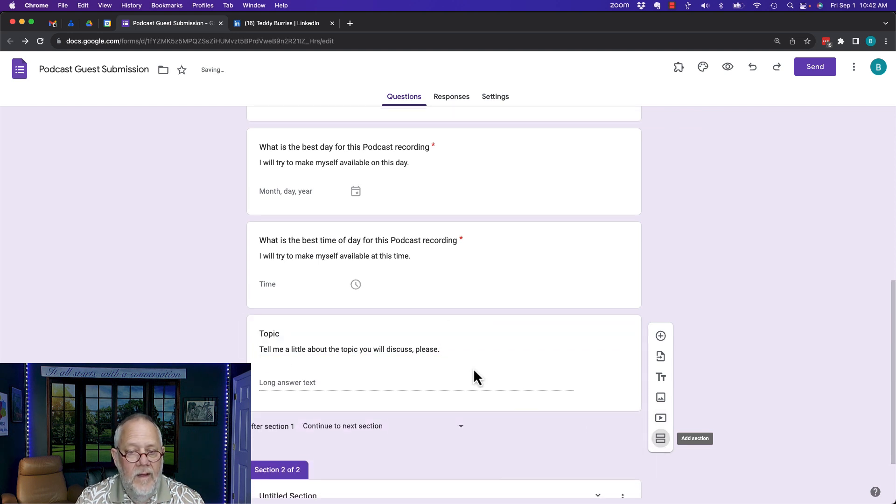
pyautogui.click(300, 429)
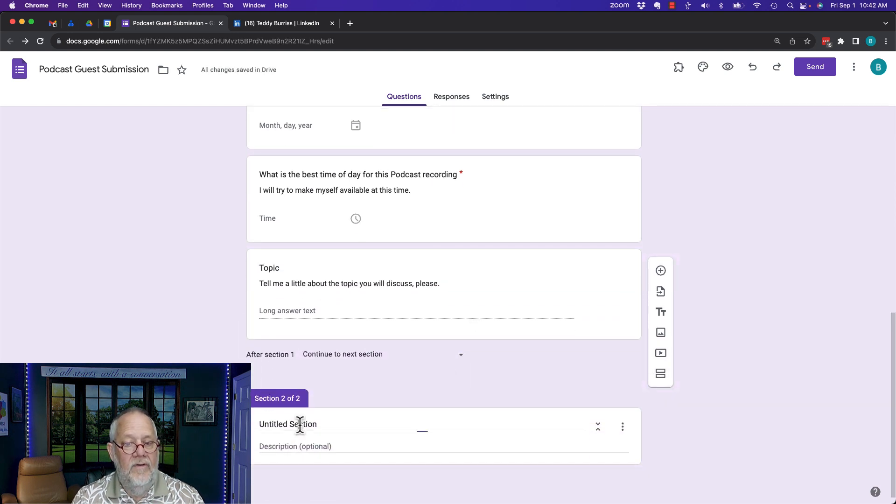
pyautogui.tripleClick(300, 426)
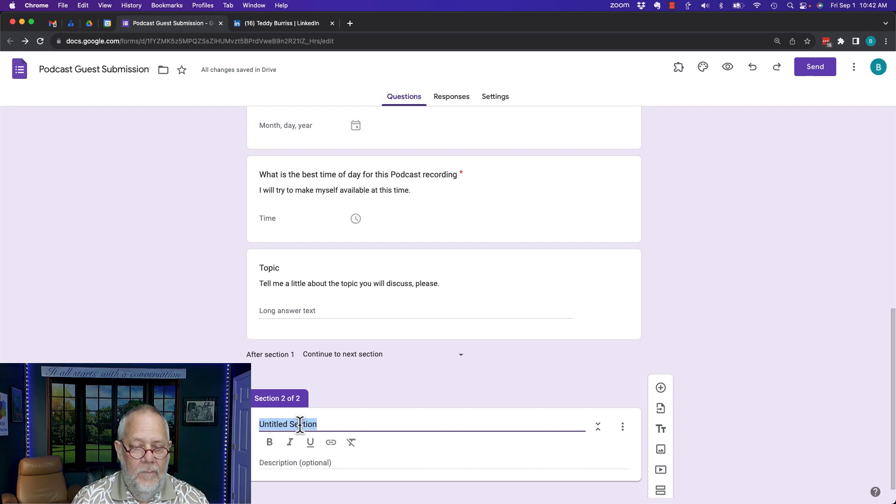
pyautogui.write('Onlin')
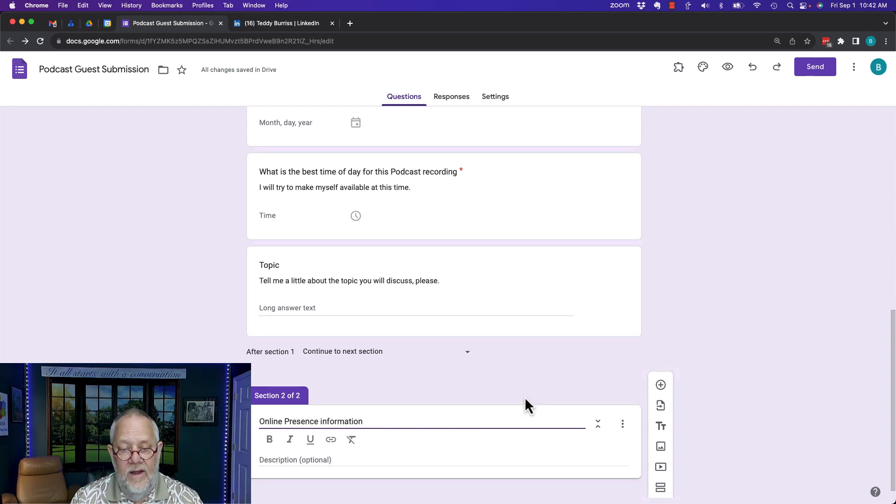
pyautogui.scroll(-1, 525, 396)
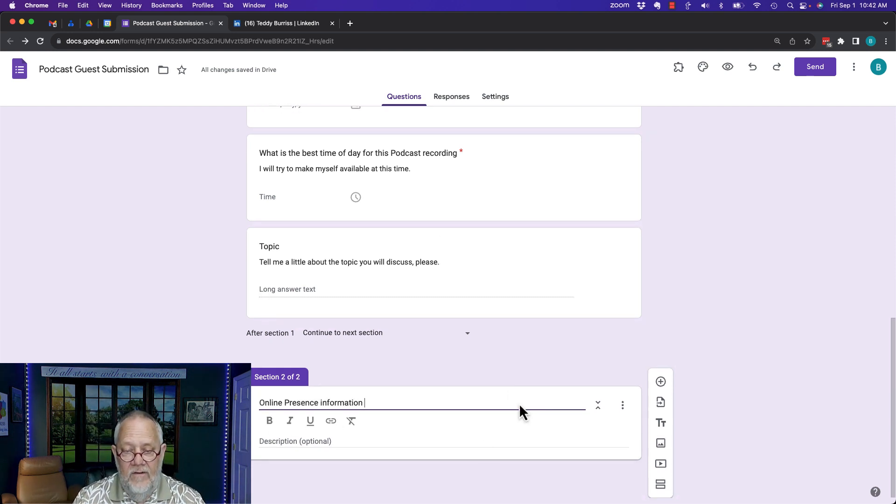
# Add an optional 'LinkedIn Profile URL' question with description 'Please share the full URL or type in N/A'
pyautogui.click(661, 381)
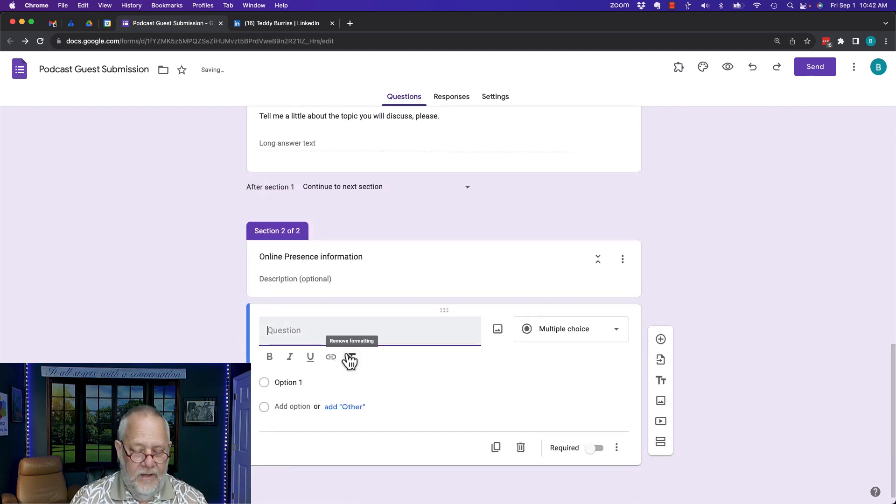
pyautogui.write('LinkedIn')
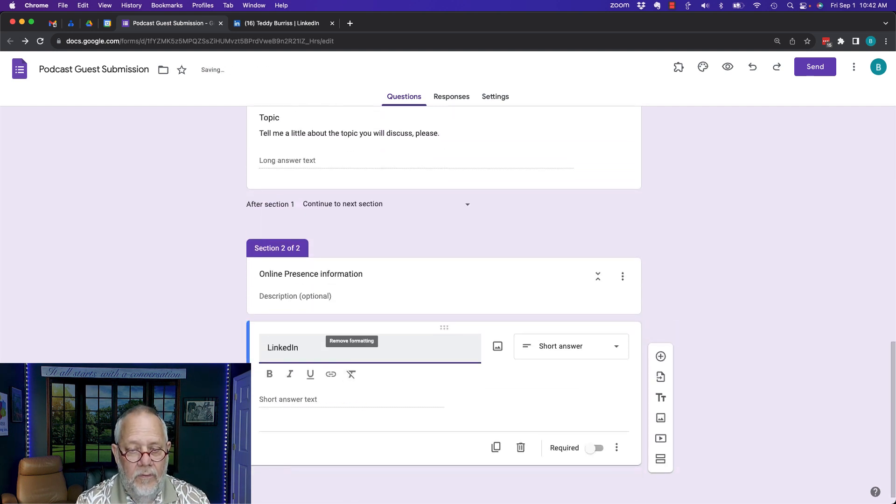
pyautogui.write(' PRofile U')
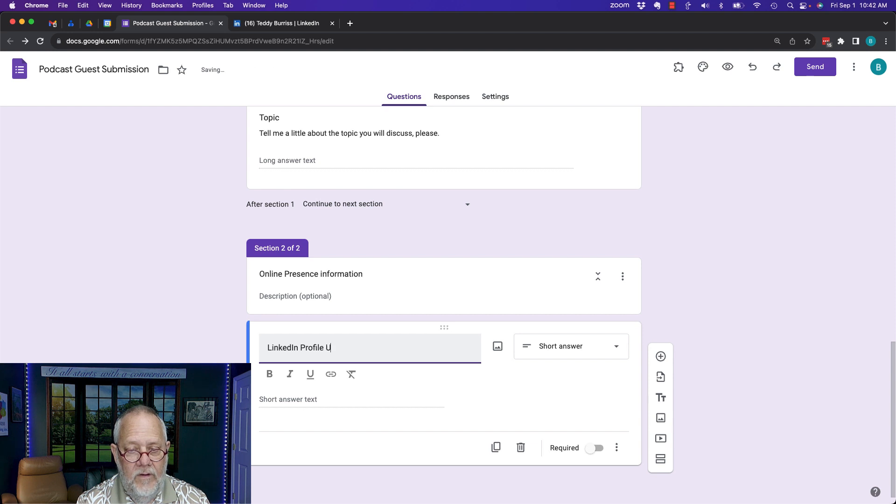
pyautogui.write('RL')
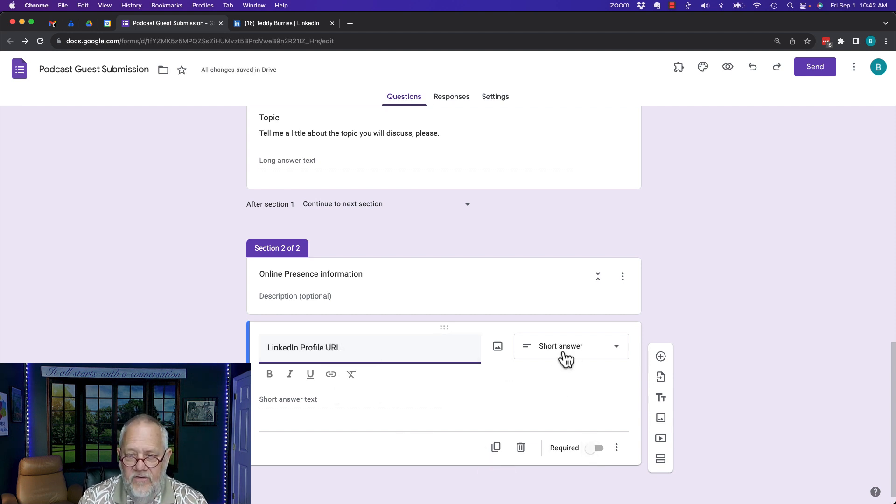
pyautogui.click(595, 449)
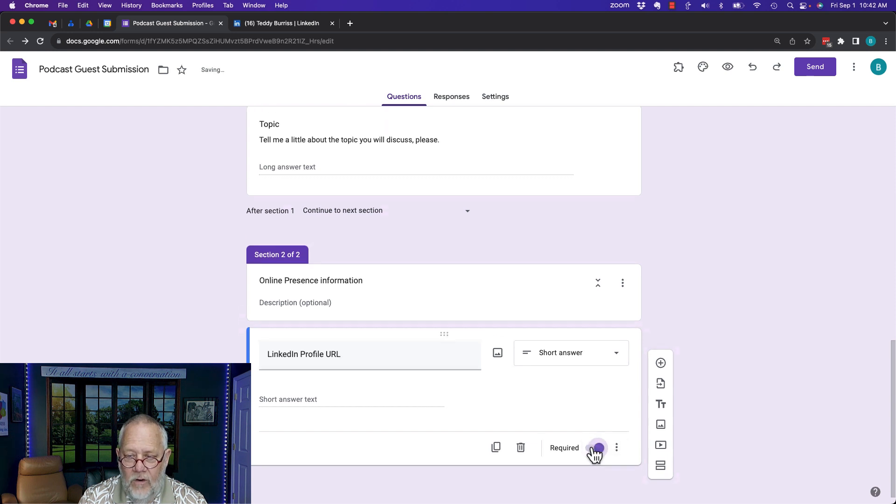
pyautogui.click(597, 453)
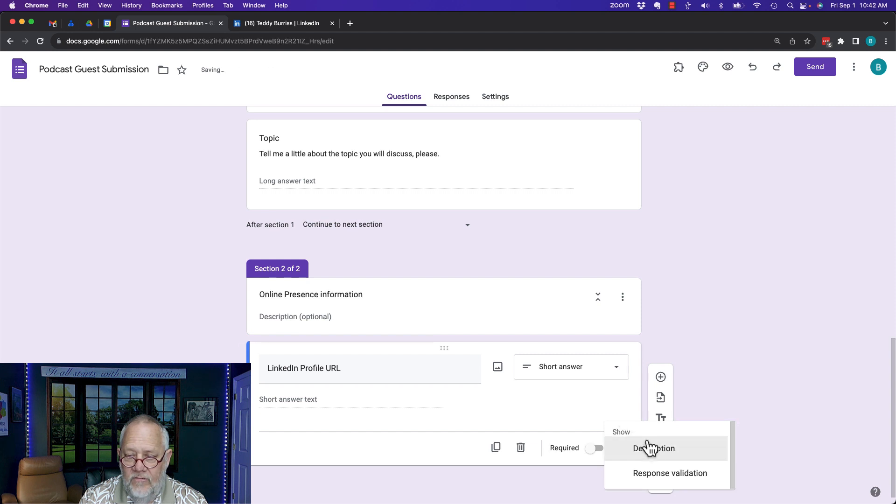
pyautogui.click(647, 450)
pyautogui.write('Ple')
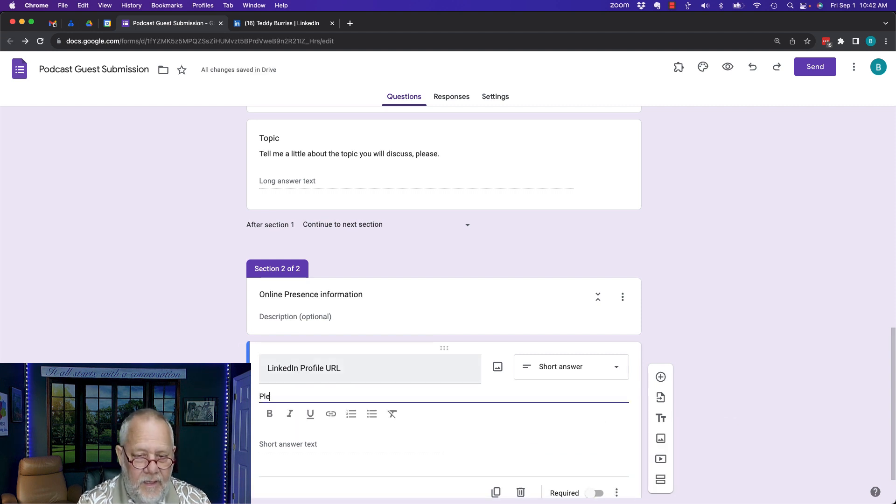
pyautogui.write('ase share t')
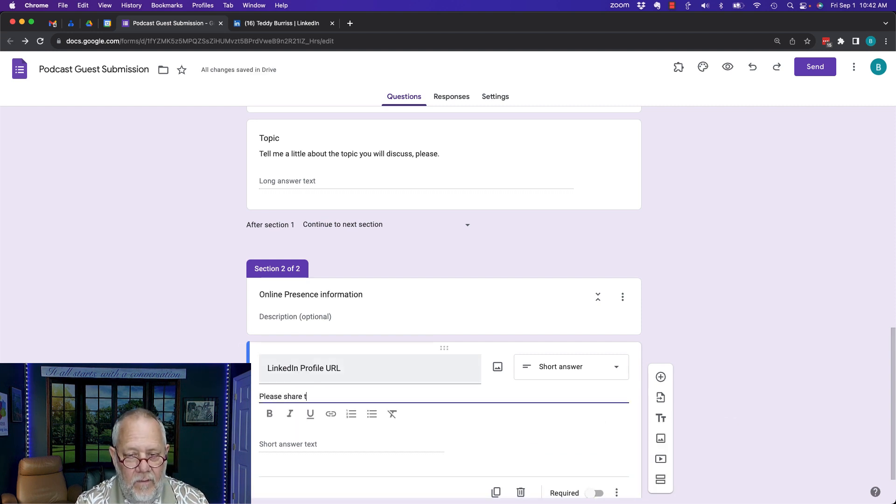
pyautogui.write('he full URL or ')
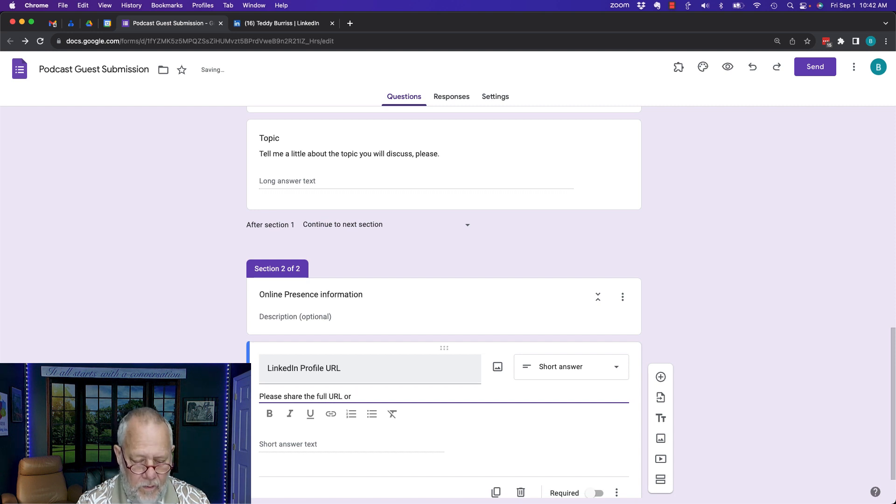
pyautogui.write('type in N/')
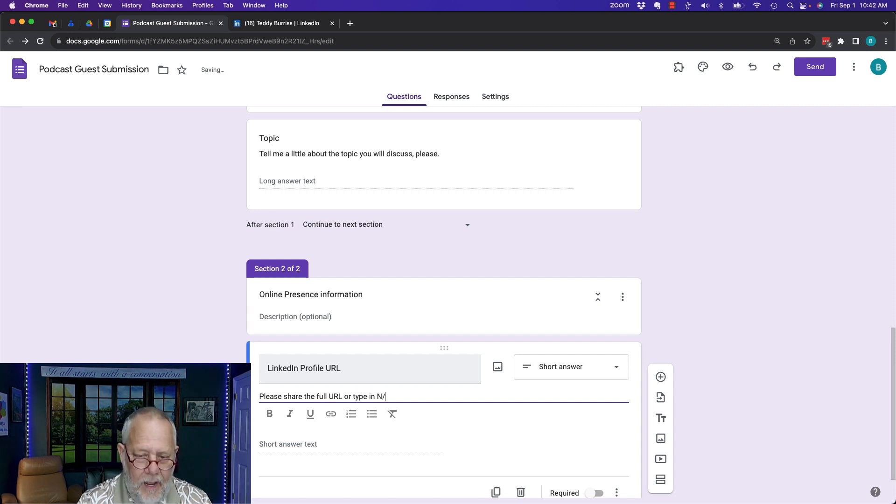
pyautogui.write('A')
pyautogui.scroll(-1, 621, 235)
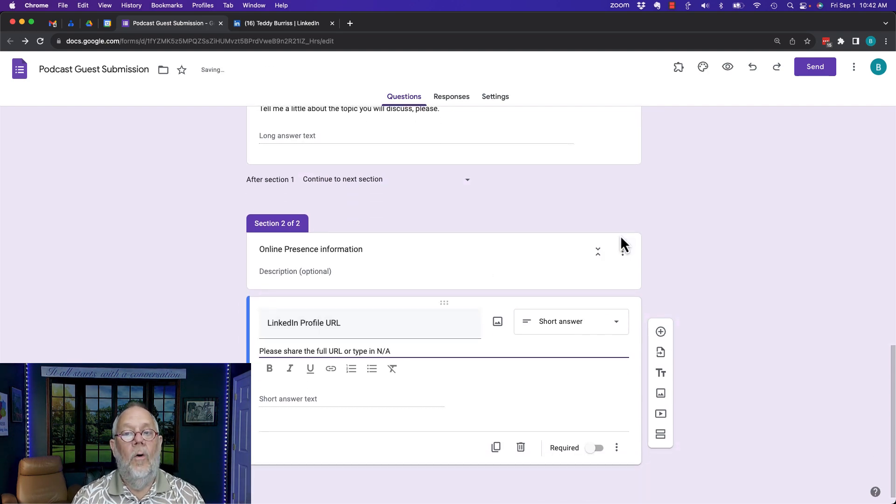
pyautogui.scroll(5, 620, 235)
pyautogui.scroll(10, 621, 235)
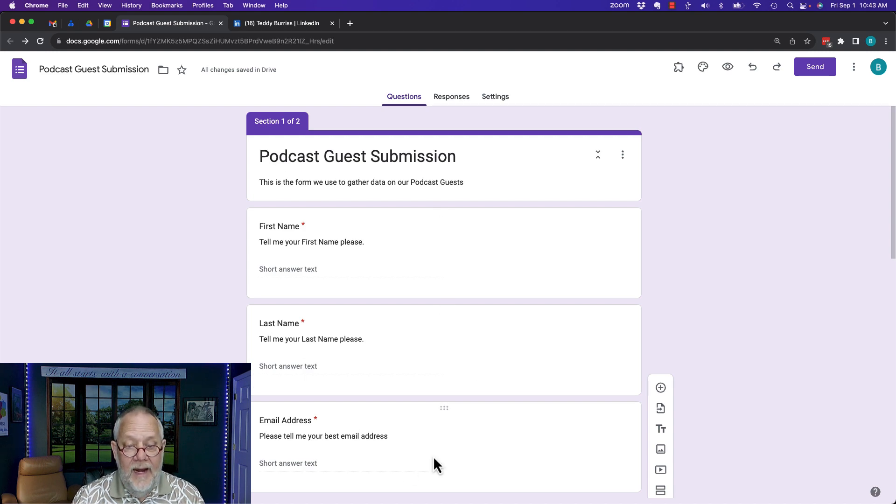
# Scroll back up the Podcast Guest Submission editor and open its Send form window
pyautogui.scroll(-5, 433, 455)
pyautogui.scroll(-7, 433, 455)
pyautogui.scroll(12, 433, 455)
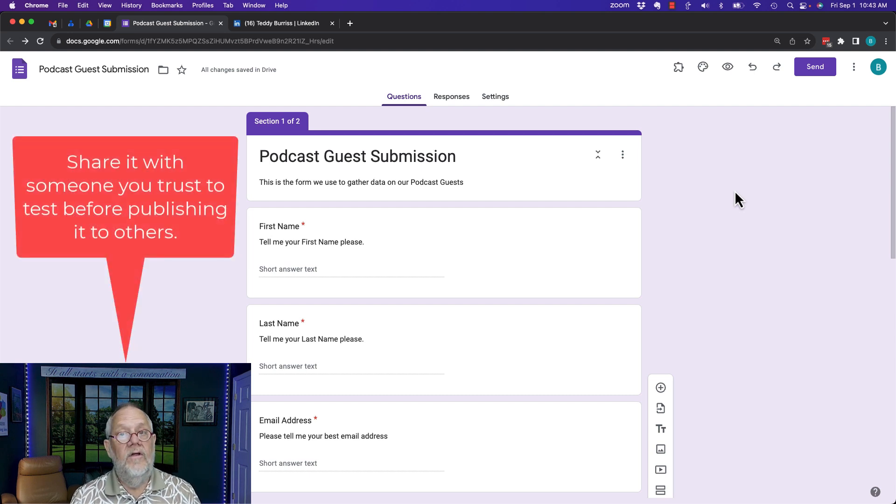
pyautogui.click(812, 68)
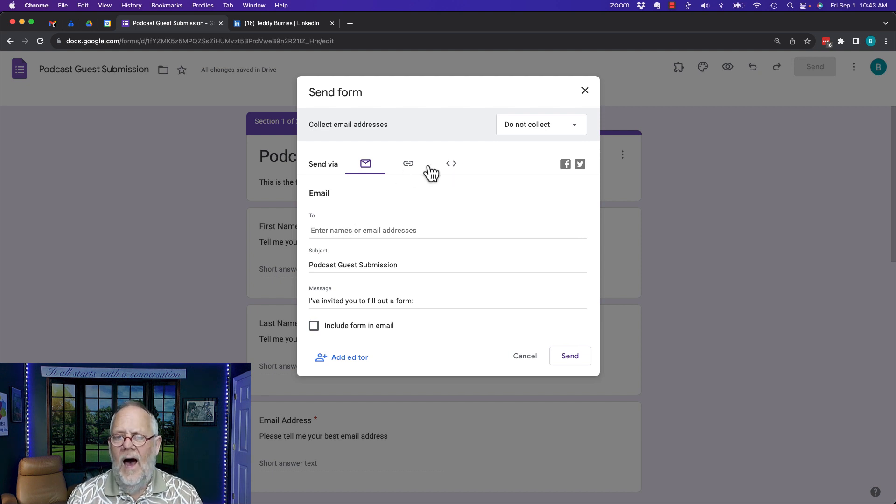
# Copy the shortened forms.gle link from the link option, then cancel the Send window
pyautogui.click(411, 169)
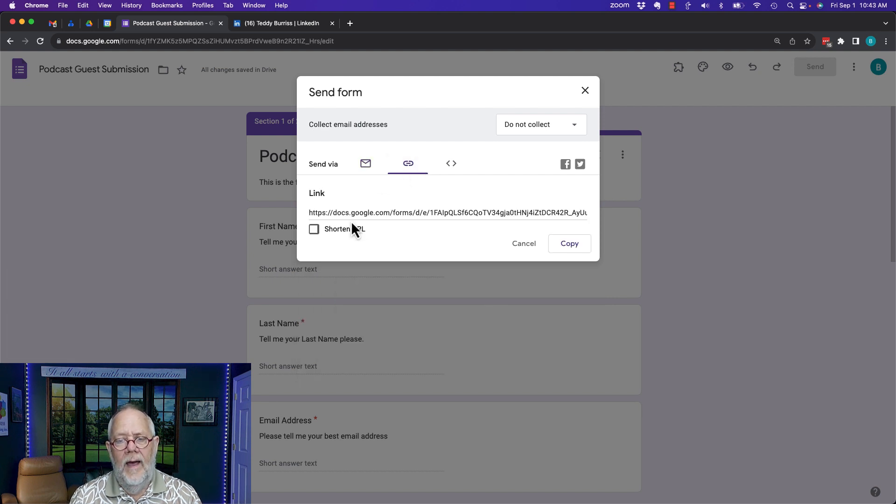
pyautogui.click(314, 231)
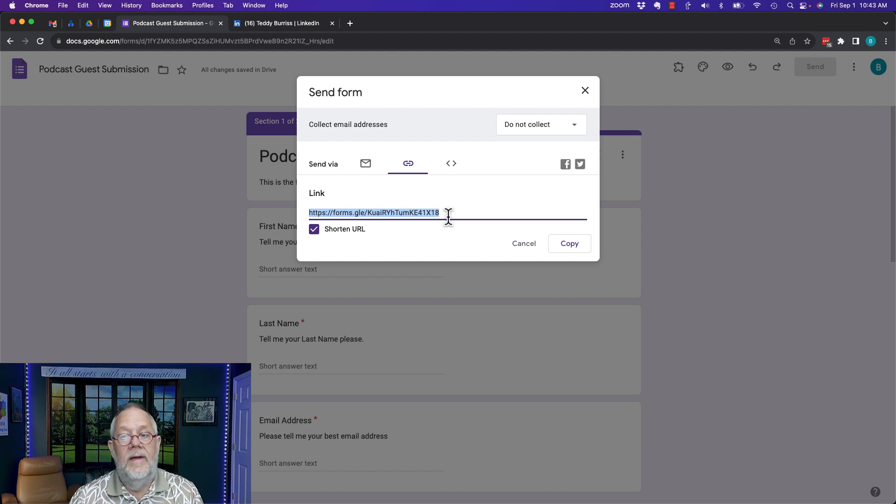
pyautogui.click(564, 247)
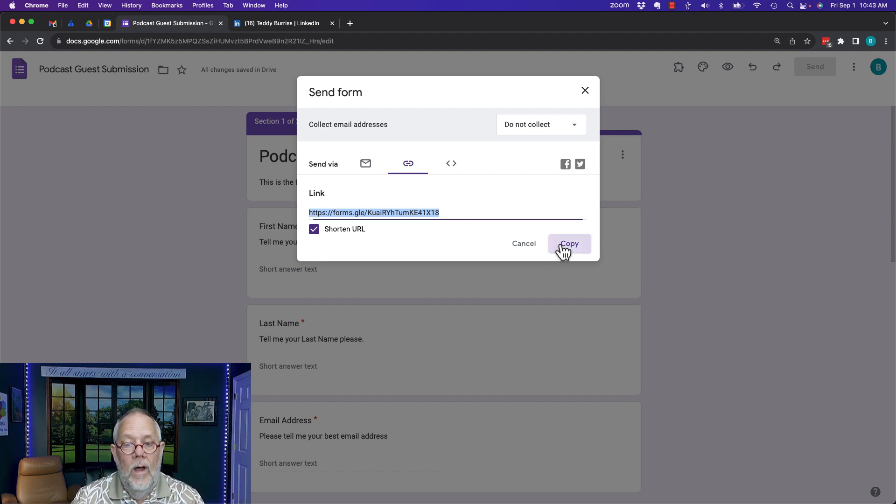
pyautogui.click(532, 246)
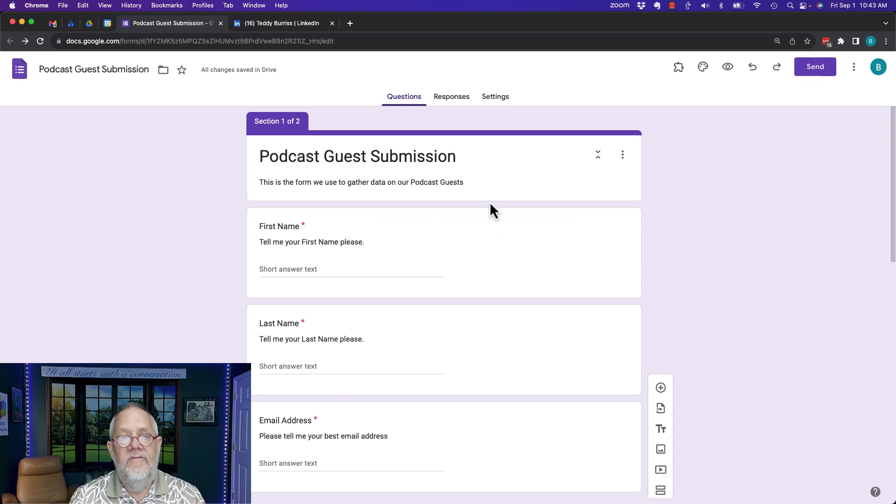
# Load the copied short form link in a private browsing window
pyautogui.click(63, 6)
pyautogui.click(89, 41)
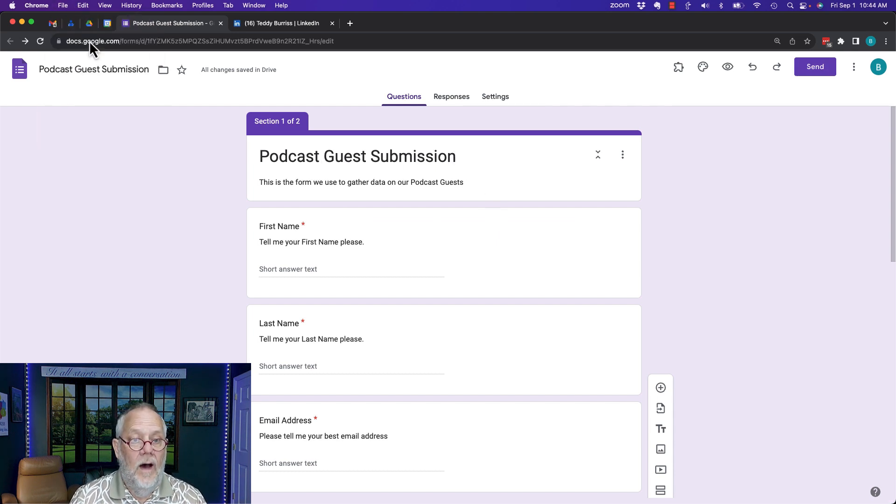
pyautogui.press('super+v')
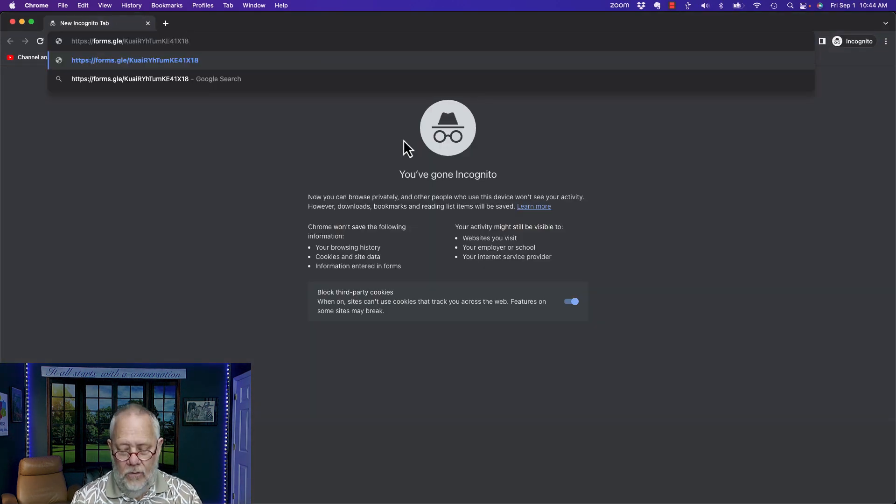
pyautogui.press('Return')
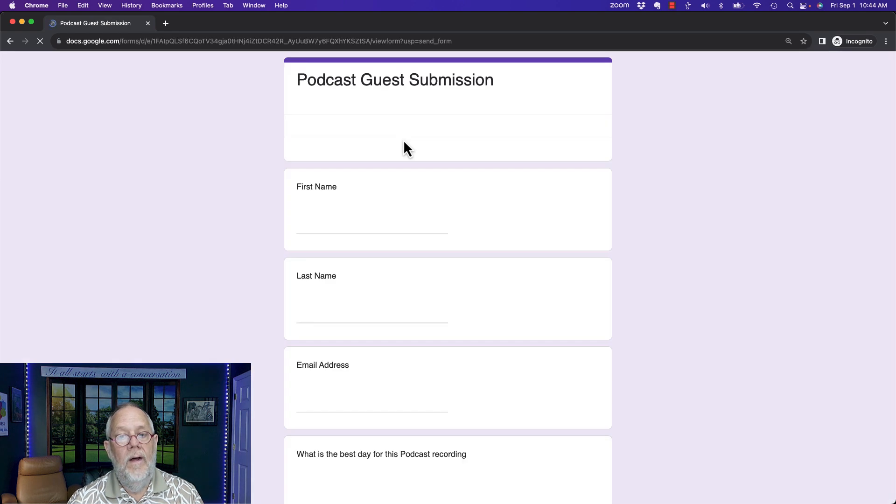
# Fill in the respondent's first name, last name and pasted email address
pyautogui.click(334, 227)
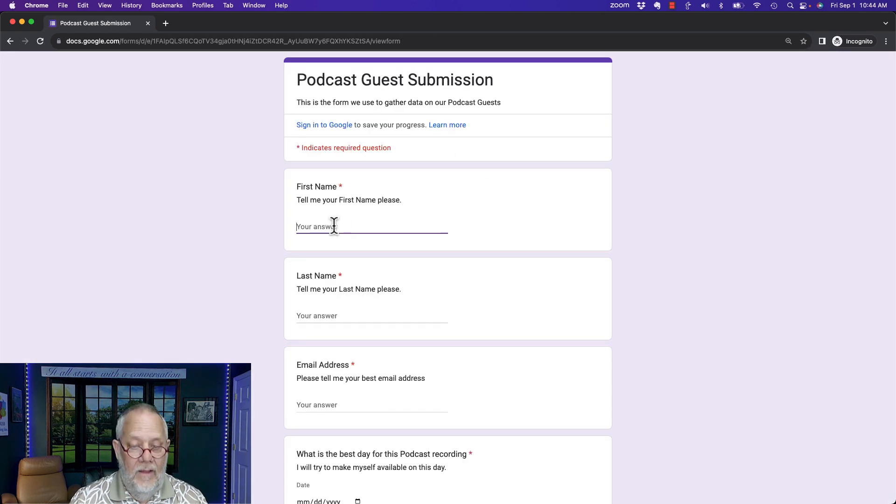
pyautogui.press('Tab')
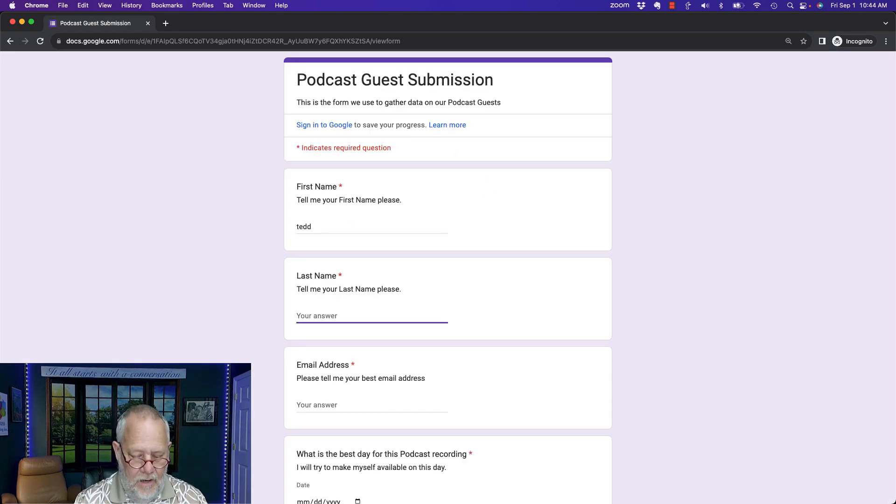
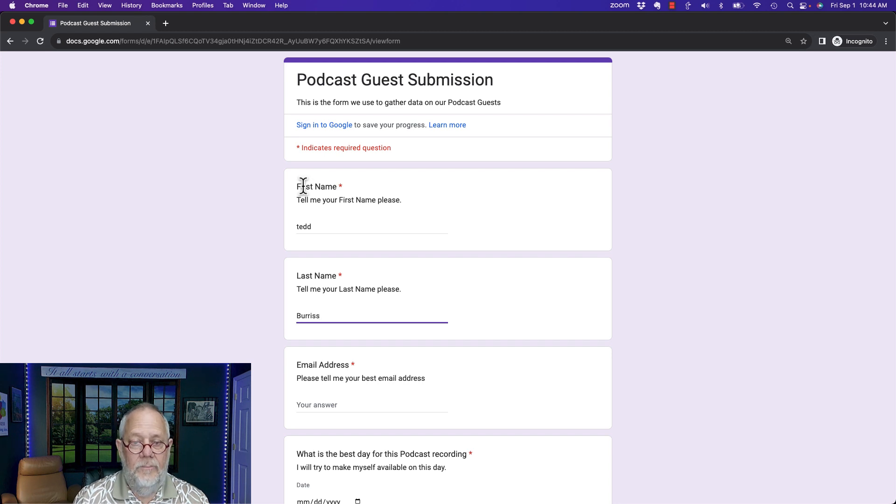
pyautogui.doubleClick(304, 226)
pyautogui.write('Tedd')
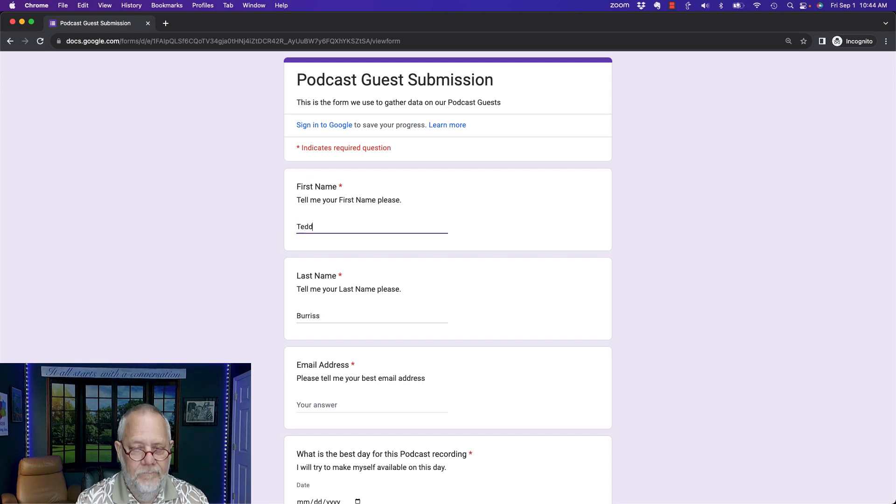
pyautogui.write('y')
pyautogui.press('Tab')
pyautogui.press('Tab')
pyautogui.write('d')
pyautogui.press('BackSpace')
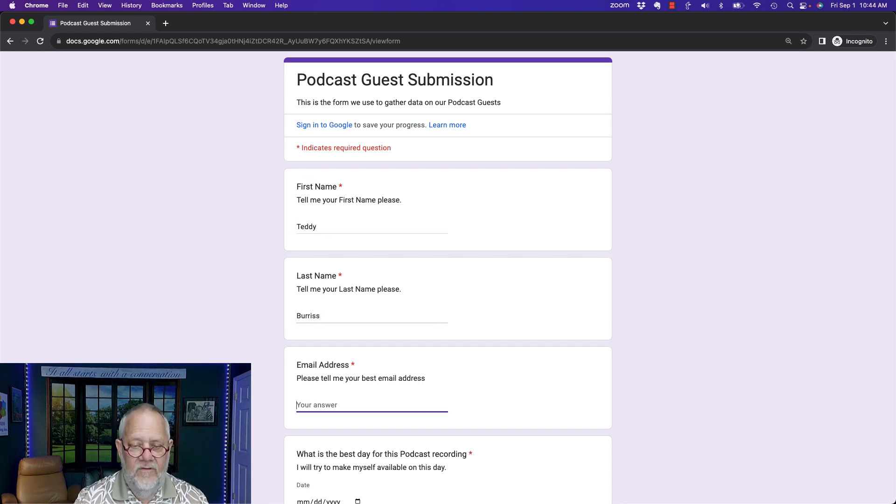
pyautogui.press('super+v')
pyautogui.press('Tab')
# Set the recording date to September 18, 2023 and the time to 11:15 AM
pyautogui.scroll(-5, 352, 190)
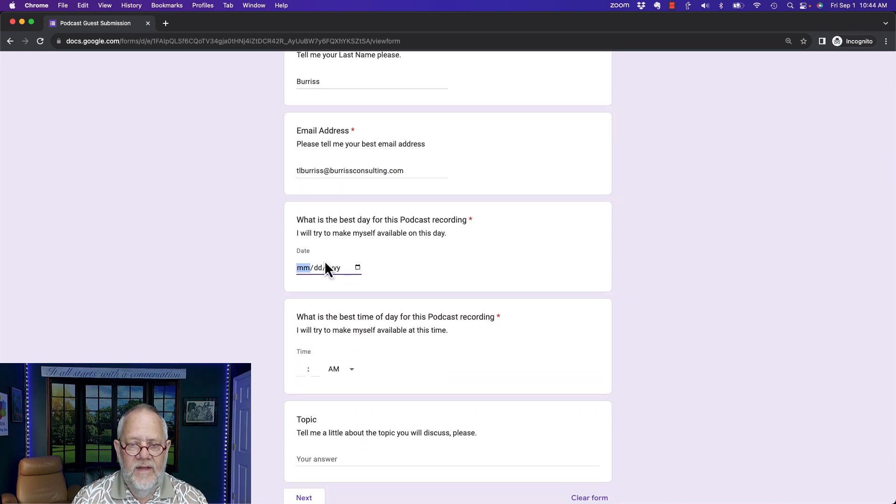
pyautogui.click(357, 268)
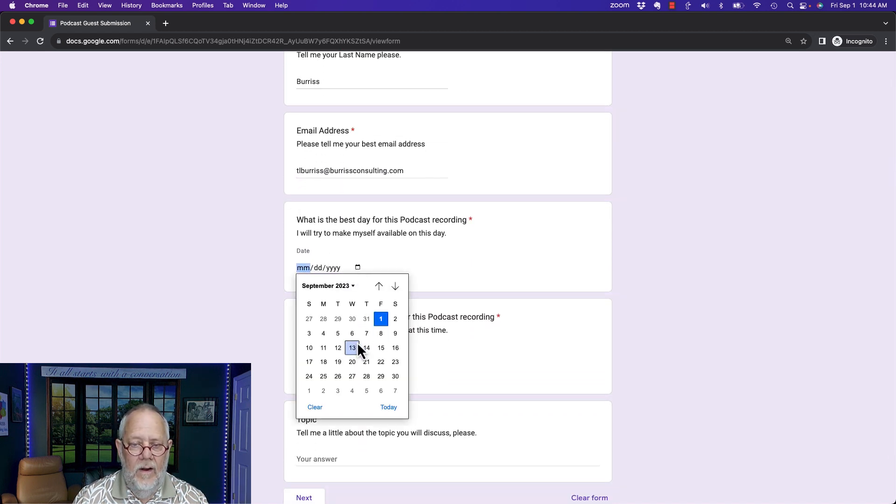
pyautogui.click(323, 362)
pyautogui.scroll(-3, 455, 249)
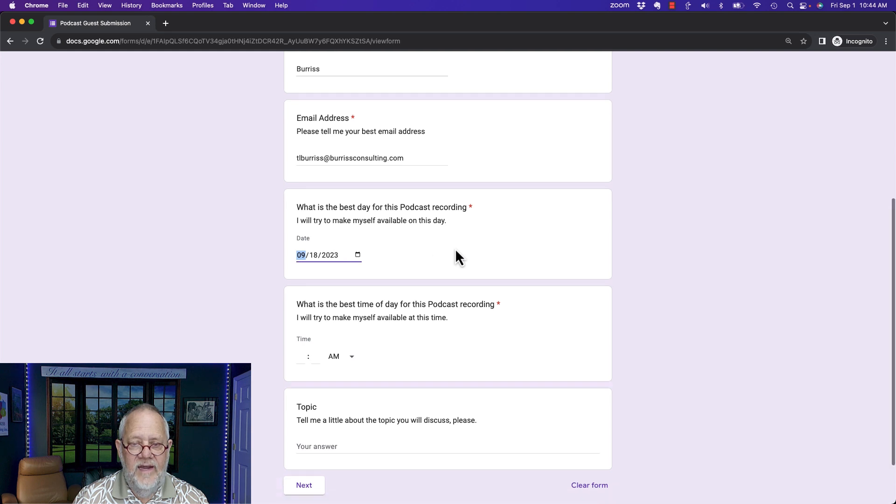
pyautogui.click(305, 294)
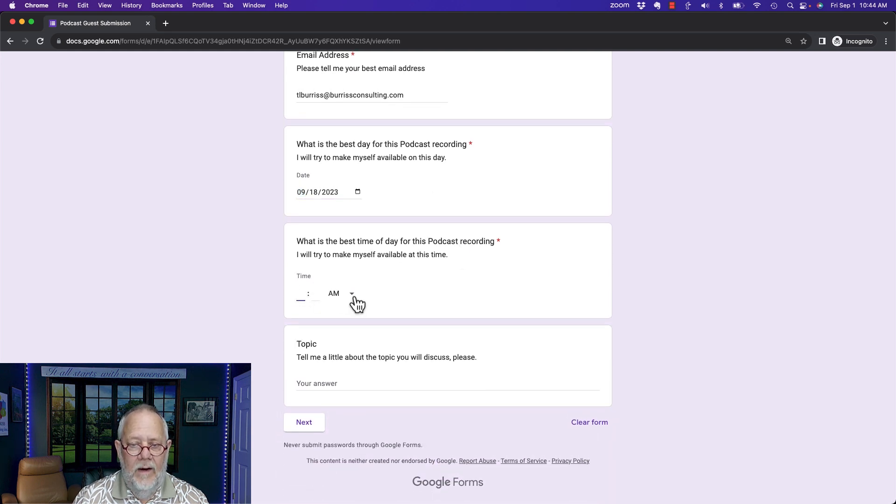
pyautogui.click(357, 305)
pyautogui.click(344, 299)
pyautogui.click(302, 294)
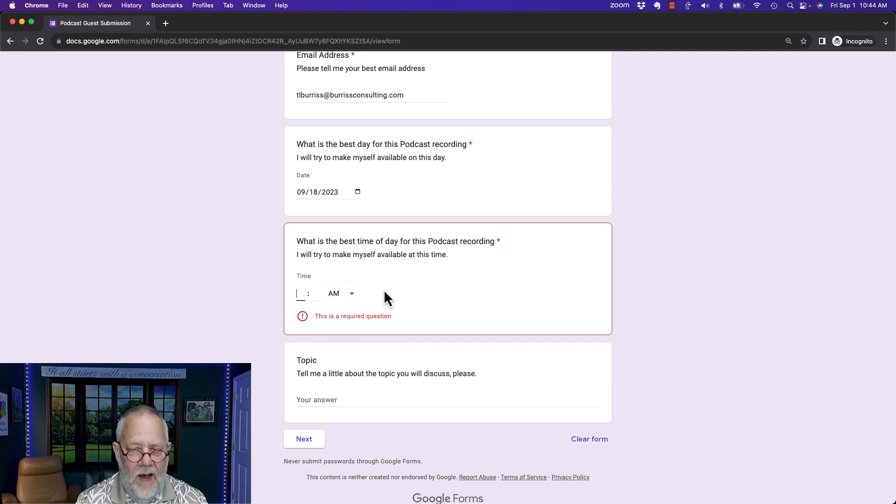
pyautogui.write('11 : 1')
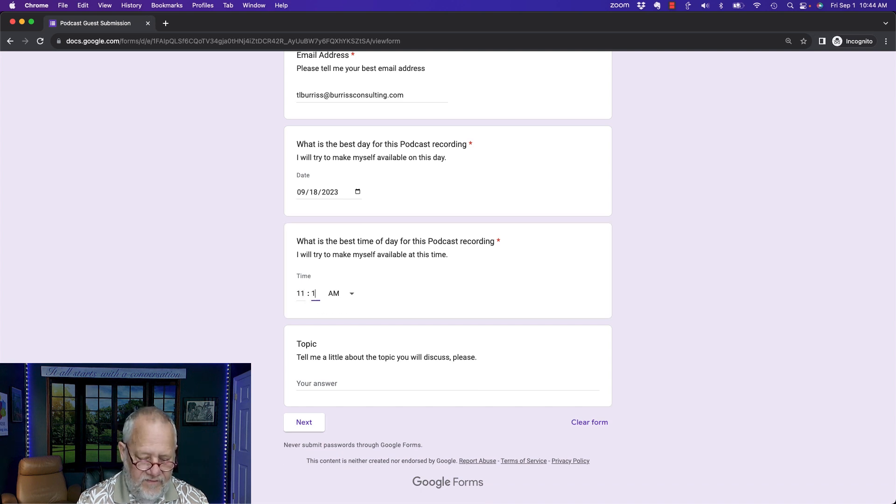
pyautogui.write('5')
pyautogui.press('Tab')
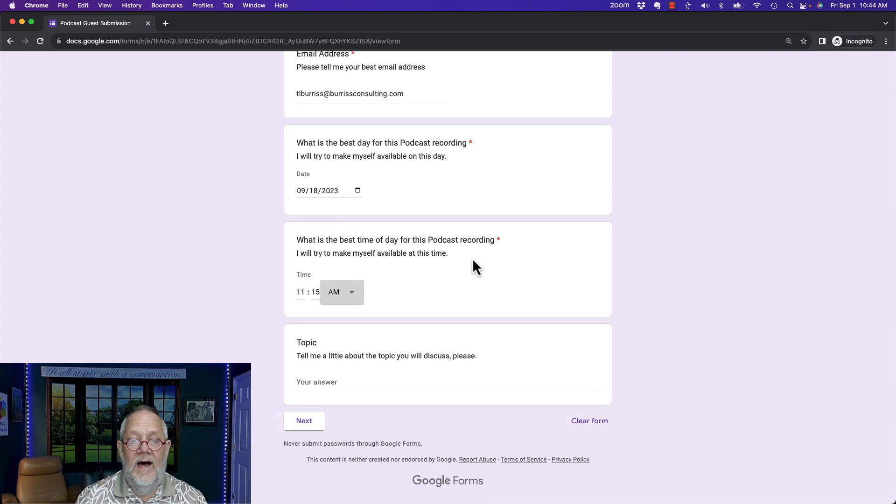
# Enter a lorem ipsum Topic, continue to section 2, give a LinkedIn profile URL and submit
pyautogui.click(330, 383)
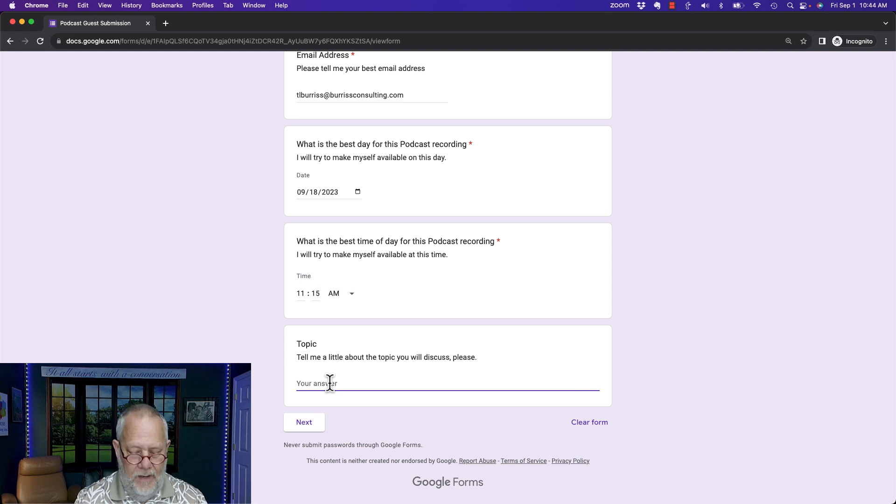
pyautogui.write(';fi')
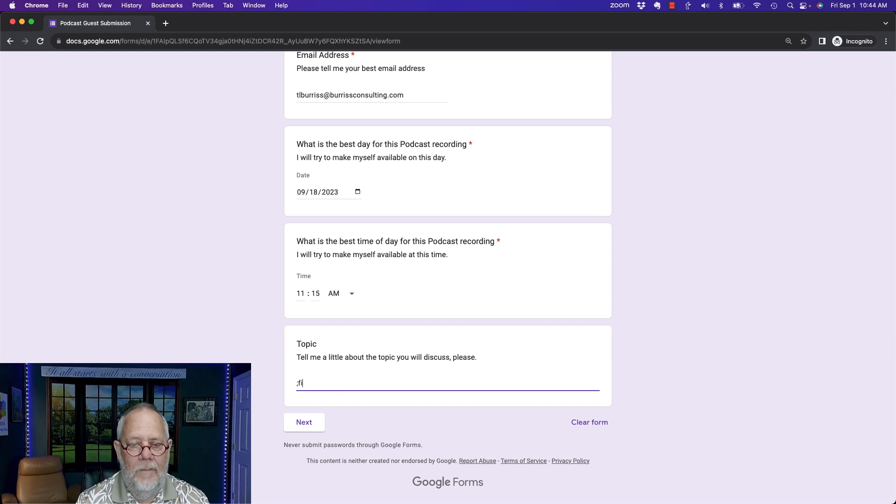
pyautogui.write('l')
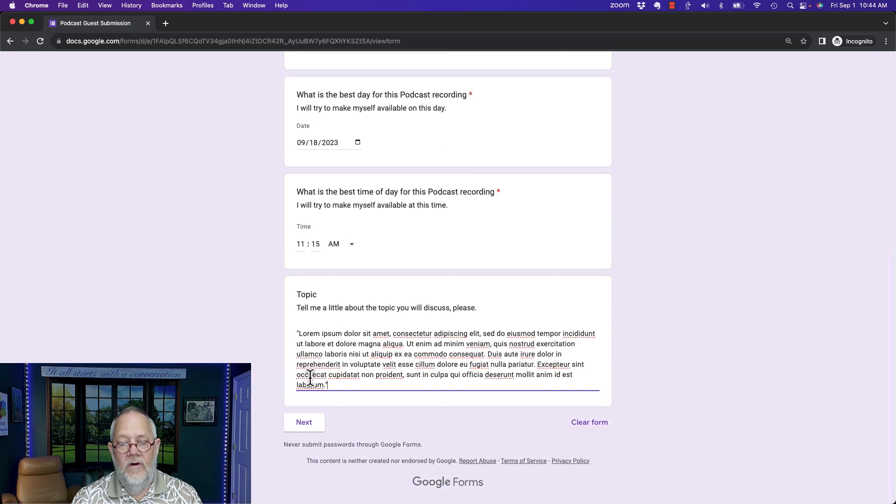
pyautogui.click(315, 427)
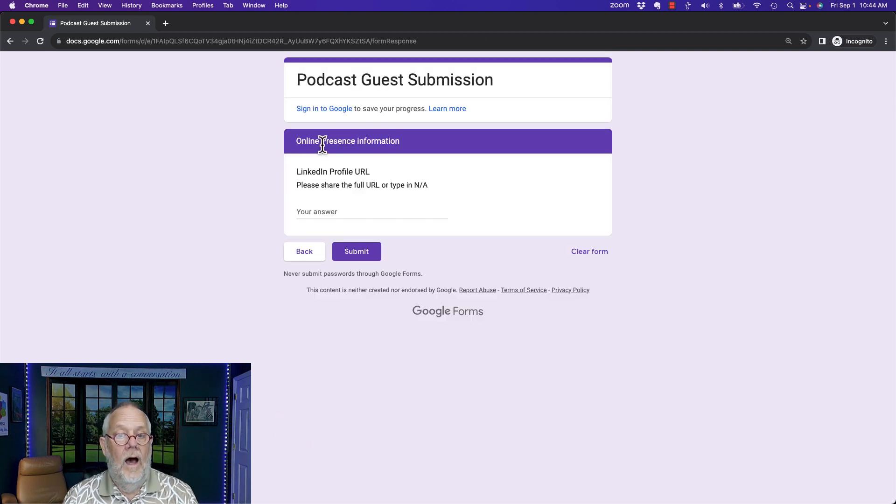
pyautogui.click(328, 210)
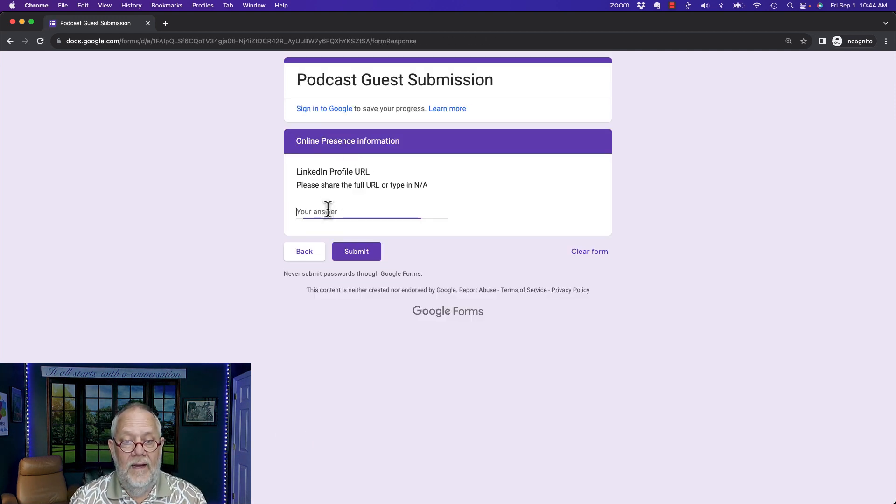
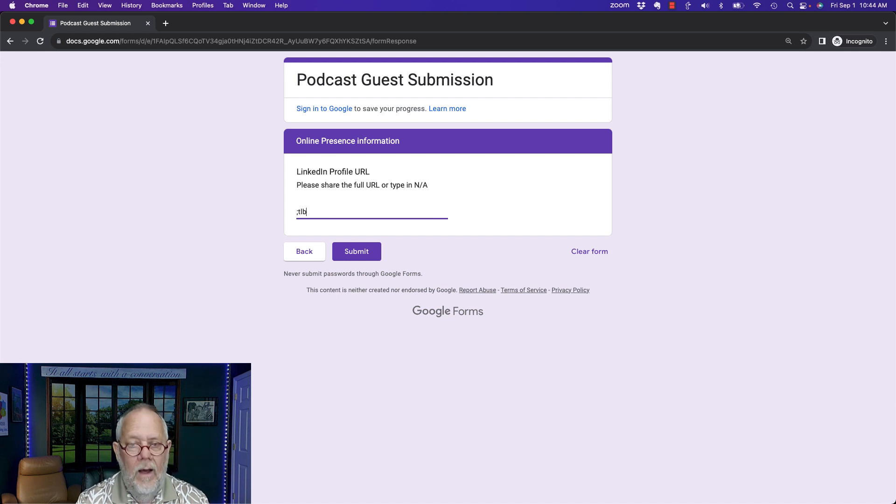
pyautogui.click(351, 255)
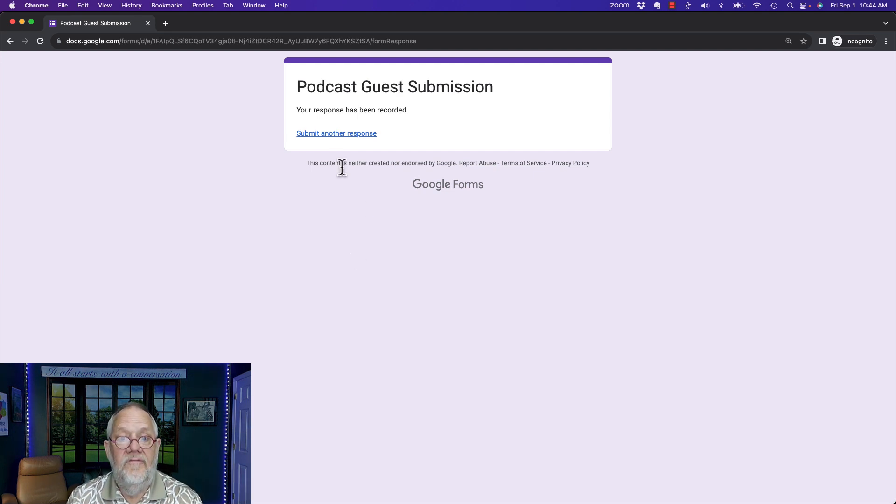
pyautogui.moveTo(296, 111); pyautogui.dragTo(363, 117)
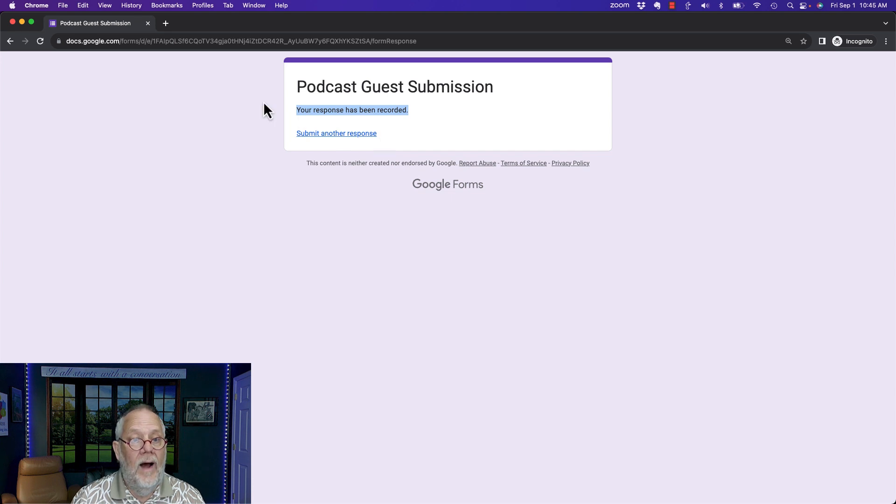
# Close the private window and link responses to a new spreadsheet, Podcast Guest Submission (Responses)
pyautogui.click(12, 22)
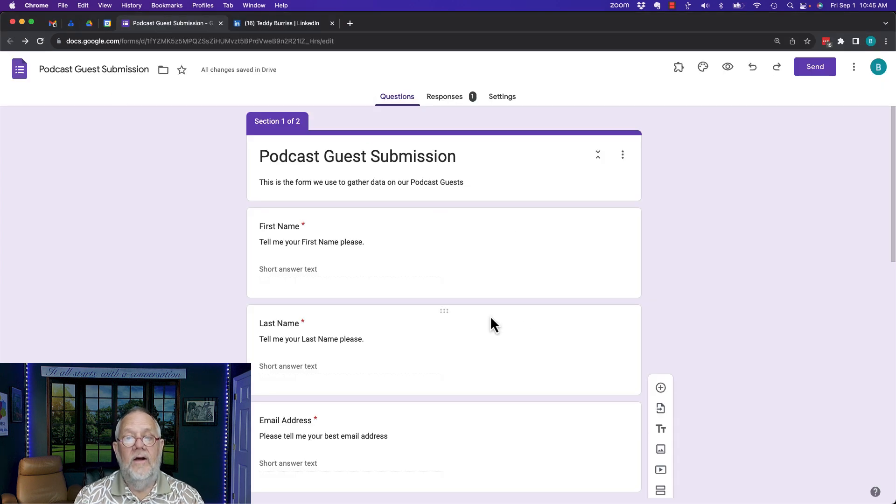
pyautogui.click(463, 104)
pyautogui.scroll(-1, 426, 301)
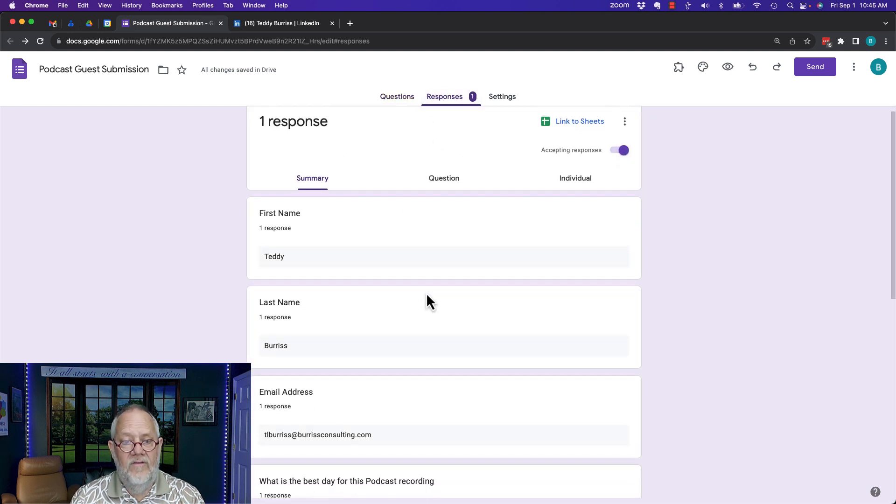
pyautogui.scroll(-9, 427, 295)
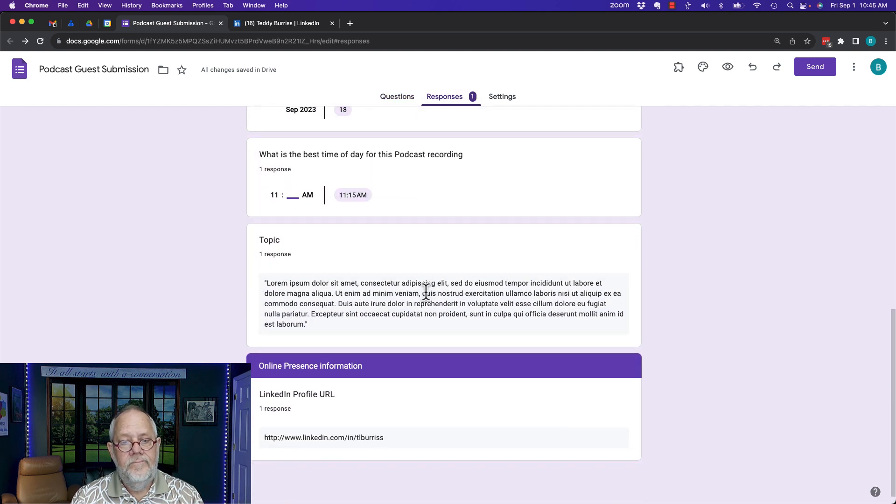
pyautogui.scroll(-1, 426, 293)
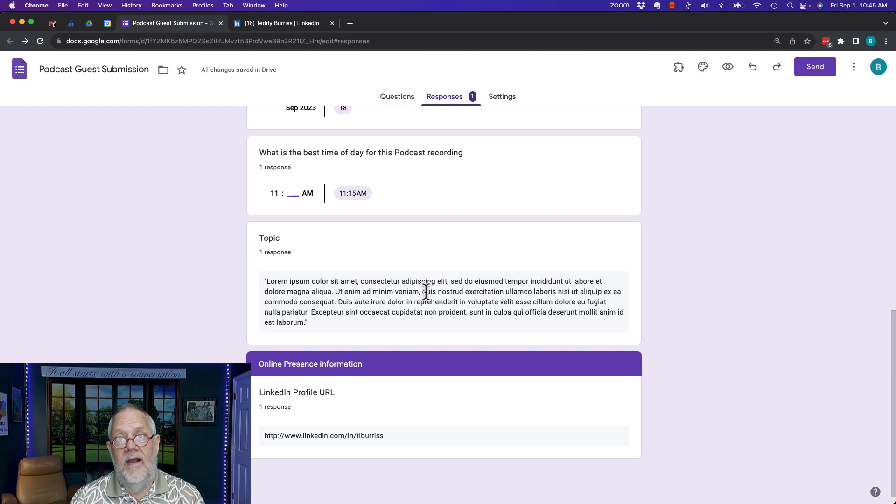
pyautogui.scroll(12, 426, 292)
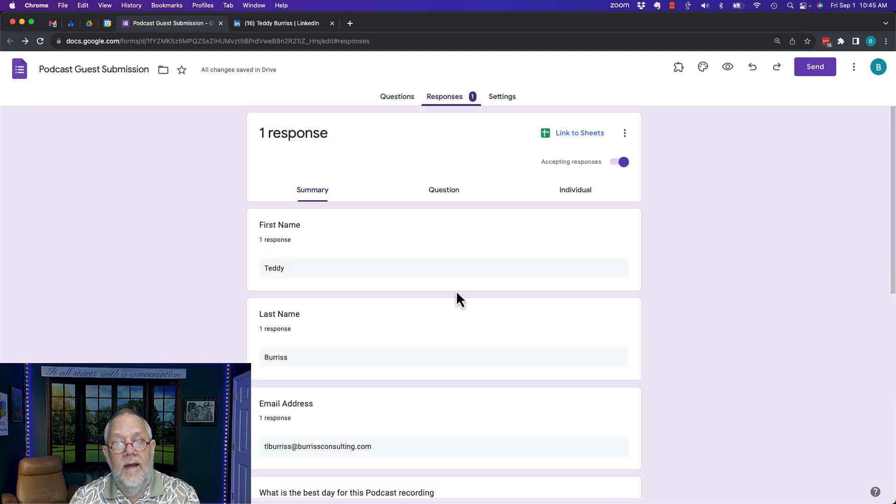
pyautogui.click(559, 140)
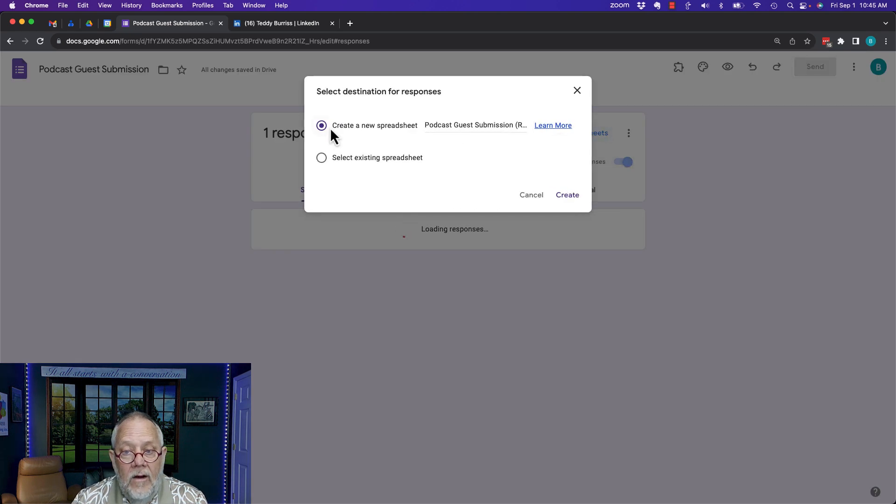
pyautogui.click(514, 126)
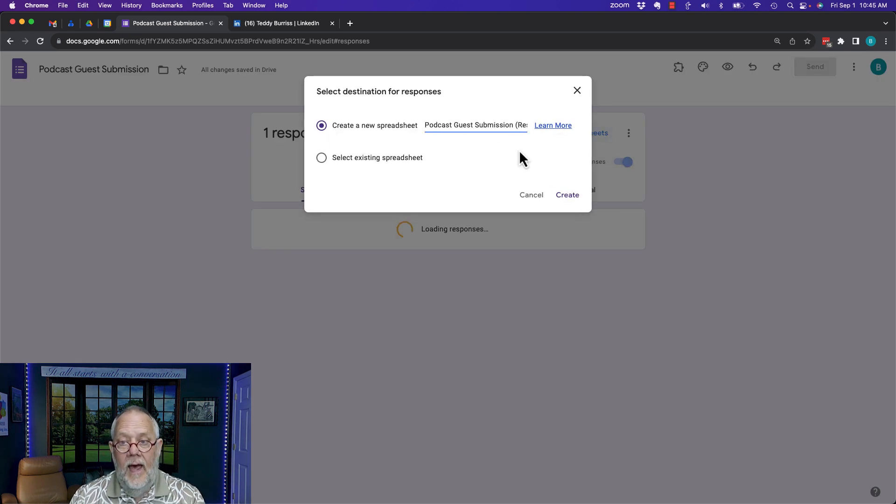
pyautogui.click(570, 198)
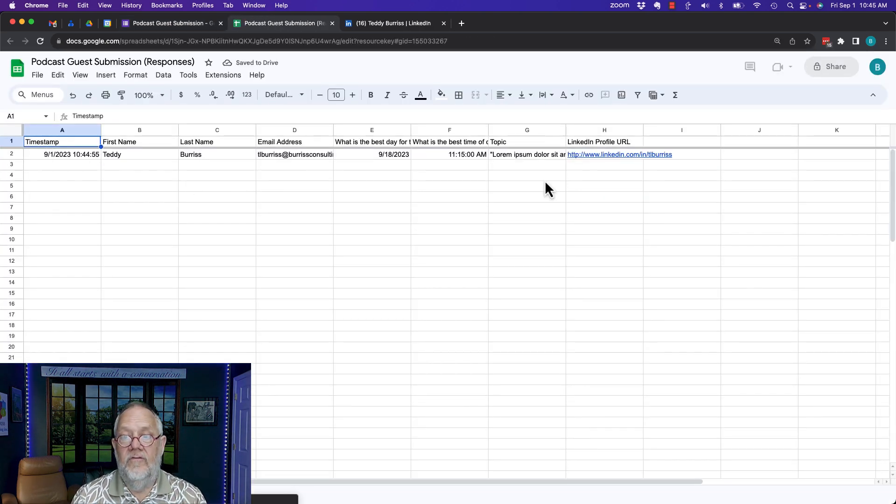
# Review the test response's values in row 2, from A2 across to F2
pyautogui.click(52, 155)
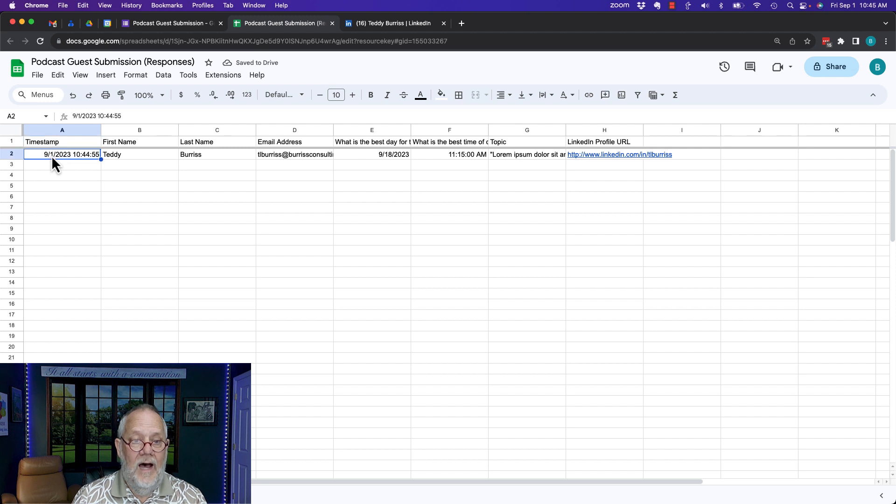
pyautogui.press('Right')
pyautogui.press('Right')
pyautogui.press('Right')
pyautogui.press('Right')
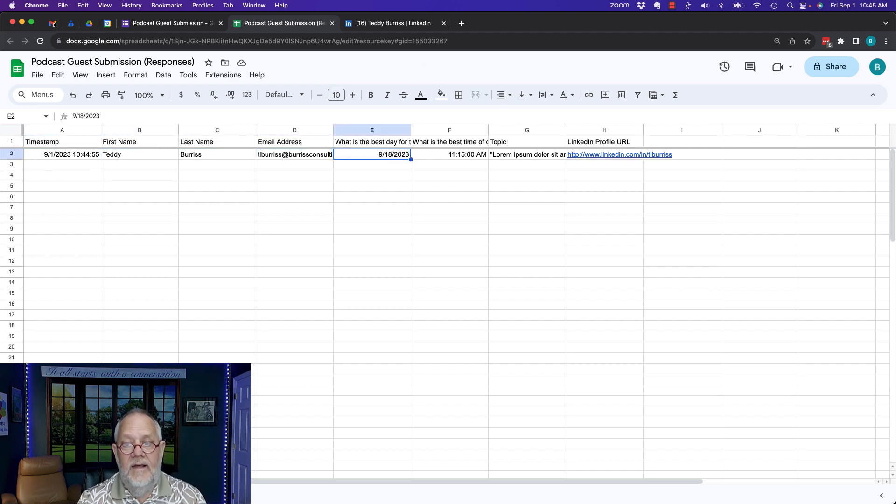
pyautogui.press('Right')
pyautogui.press('Right')
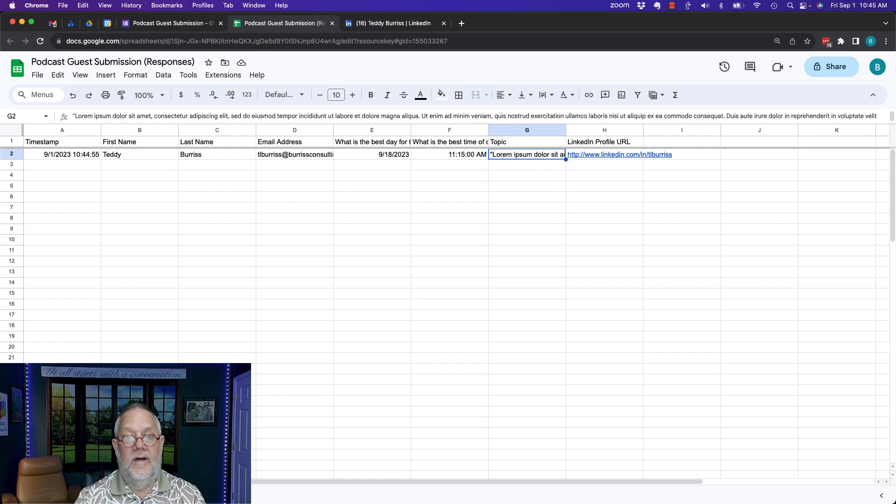
# Wrap the Topic text in G2, widen column G, and return to the form tab
pyautogui.click(548, 97)
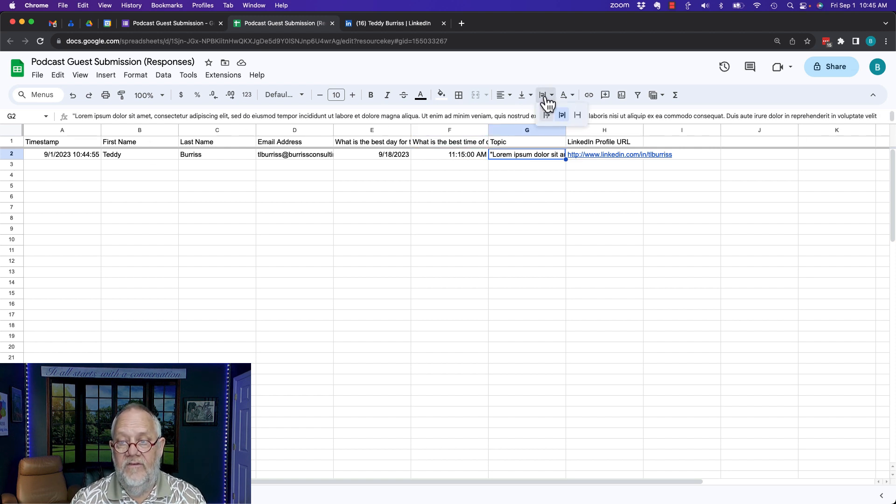
pyautogui.click(563, 114)
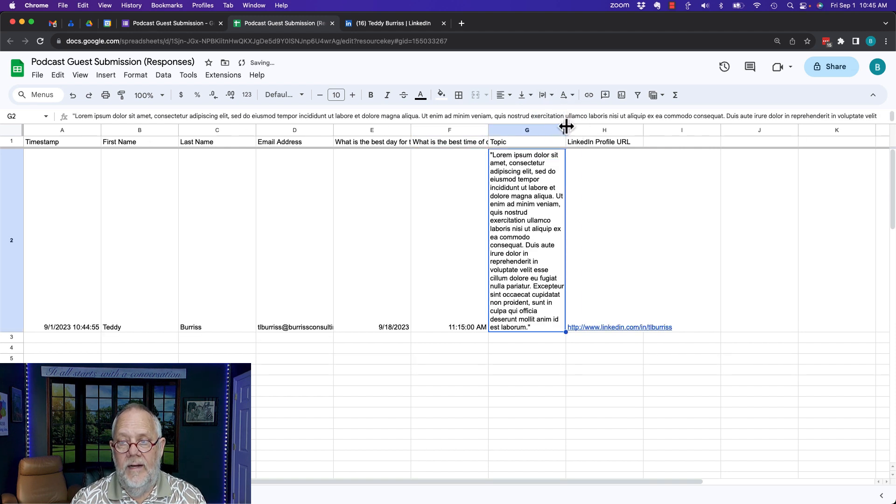
pyautogui.moveTo(566, 127); pyautogui.dragTo(728, 140)
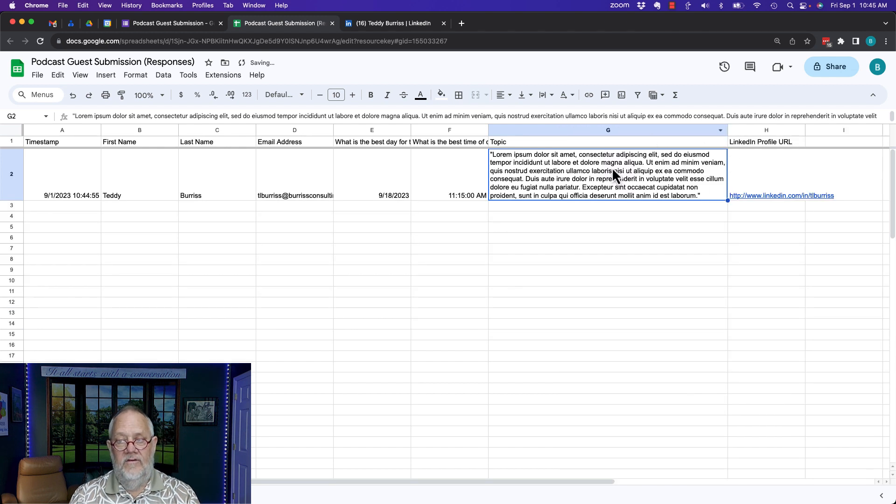
pyautogui.click(758, 173)
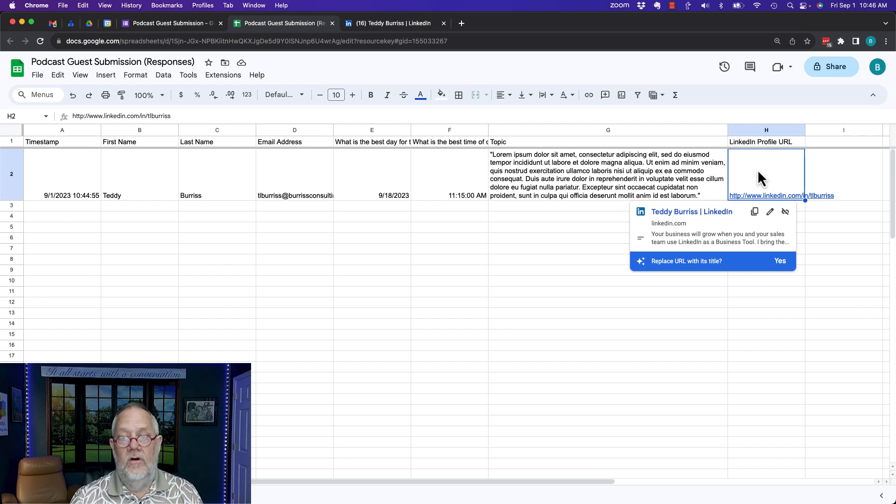
pyautogui.click(170, 23)
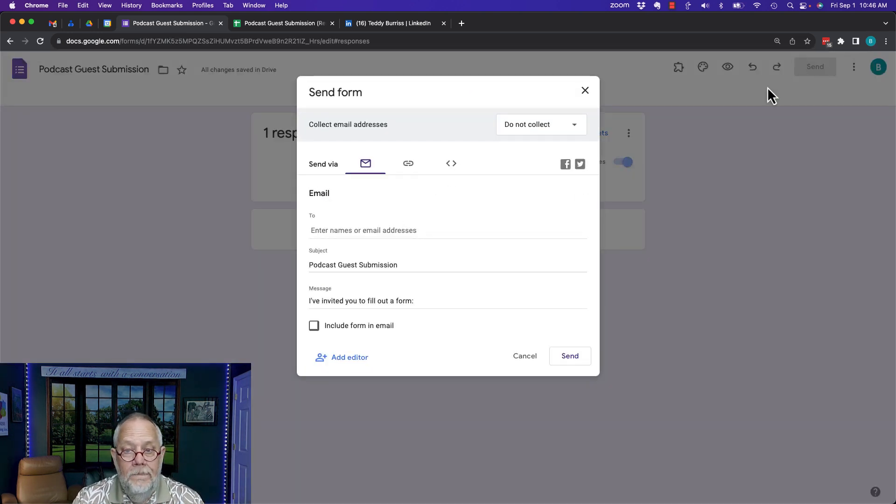
# Cancel the Send dialog, check the response sheet, then return to the form's Responses summary
pyautogui.click(410, 166)
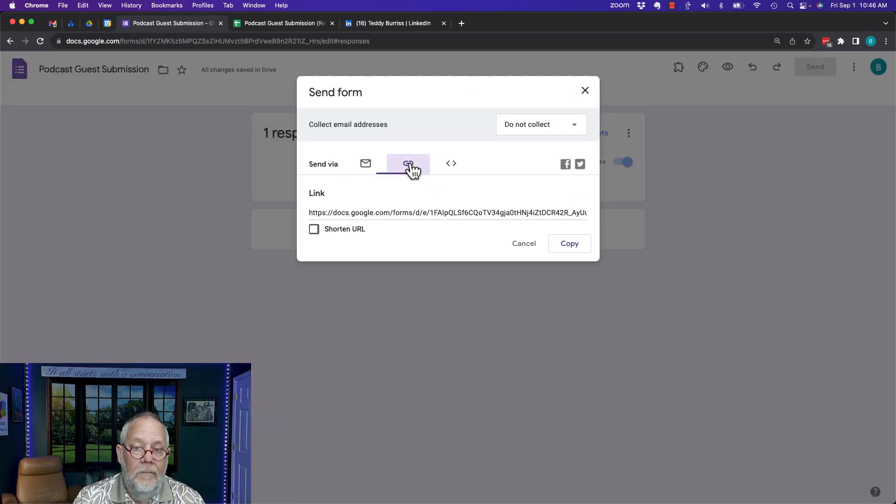
pyautogui.click(313, 231)
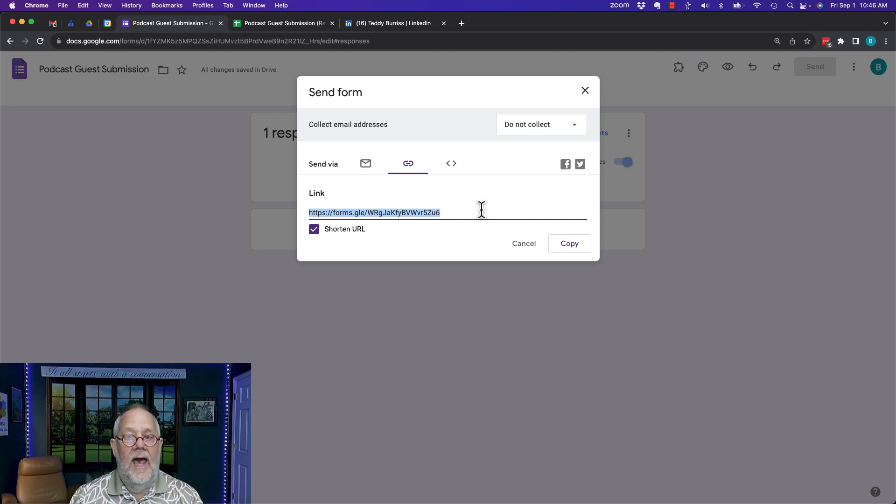
pyautogui.click(525, 244)
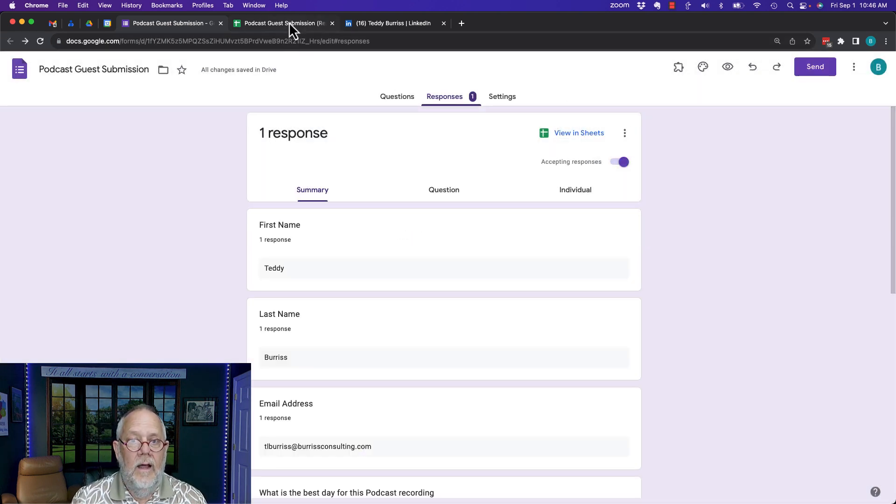
pyautogui.click(296, 26)
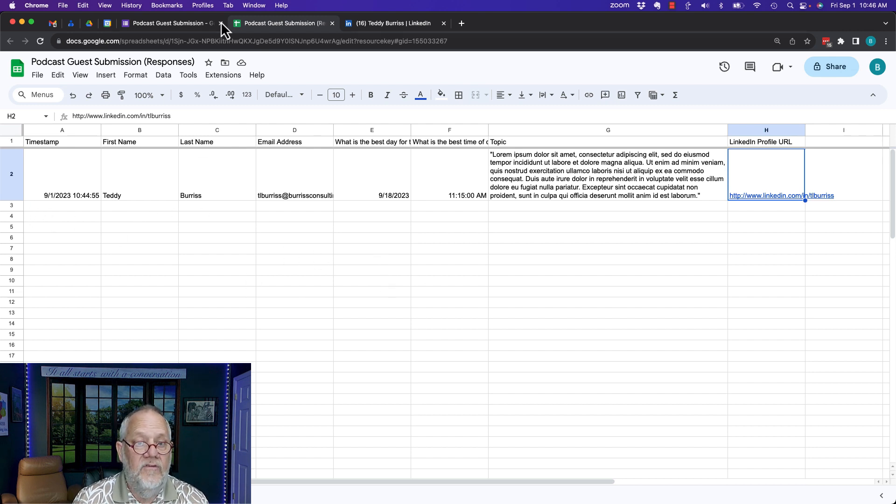
pyautogui.click(179, 23)
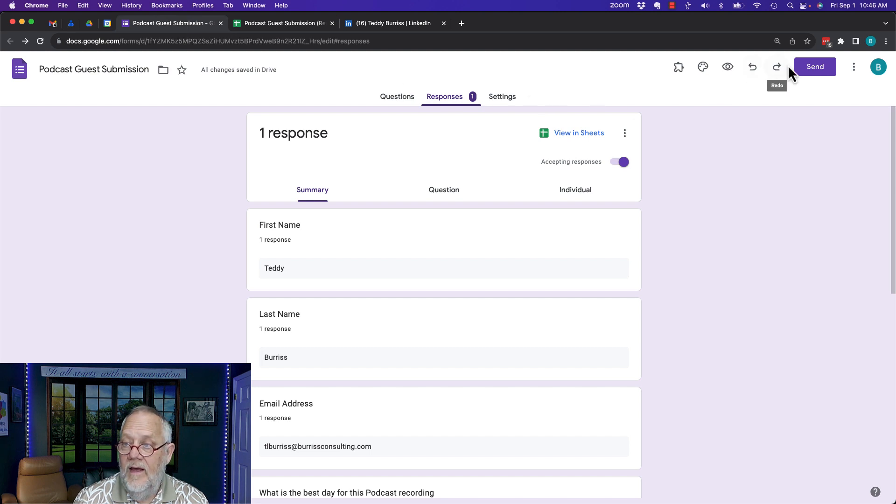
# In the form preview, enter the respondent's first name, last name and email address
pyautogui.click(726, 68)
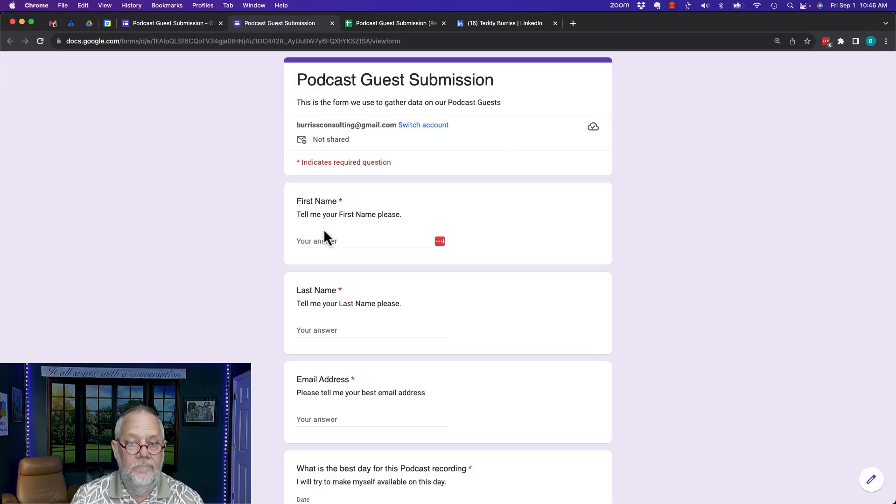
pyautogui.click(330, 240)
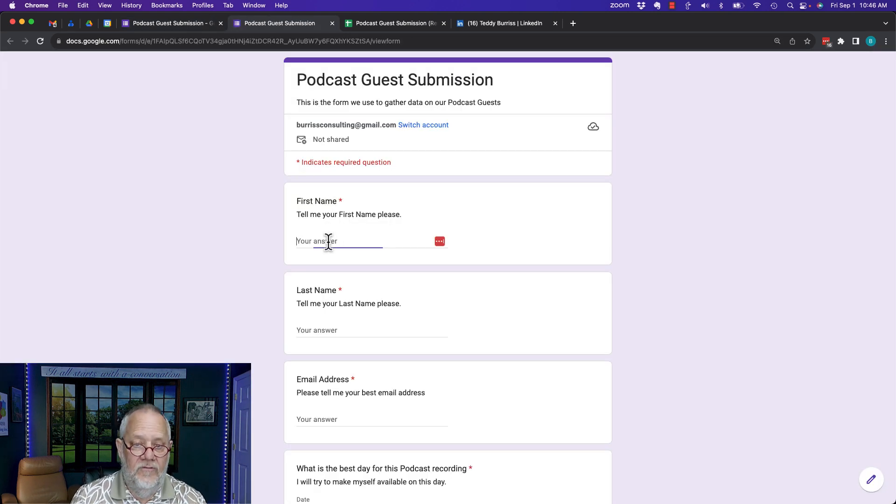
pyautogui.press('Tab')
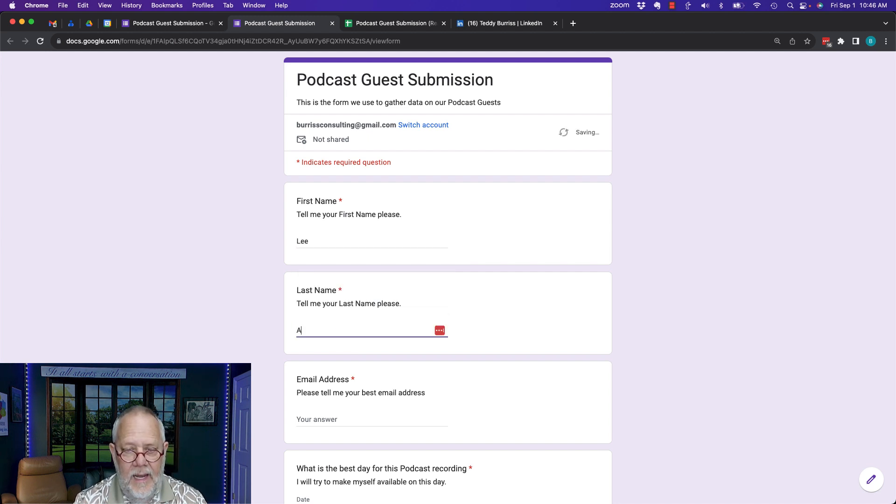
pyautogui.press('Tab')
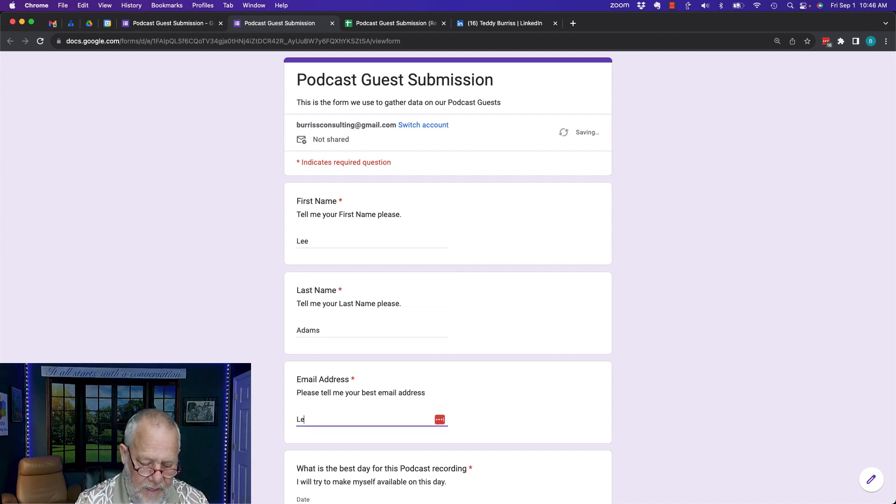
pyautogui.press('Tab')
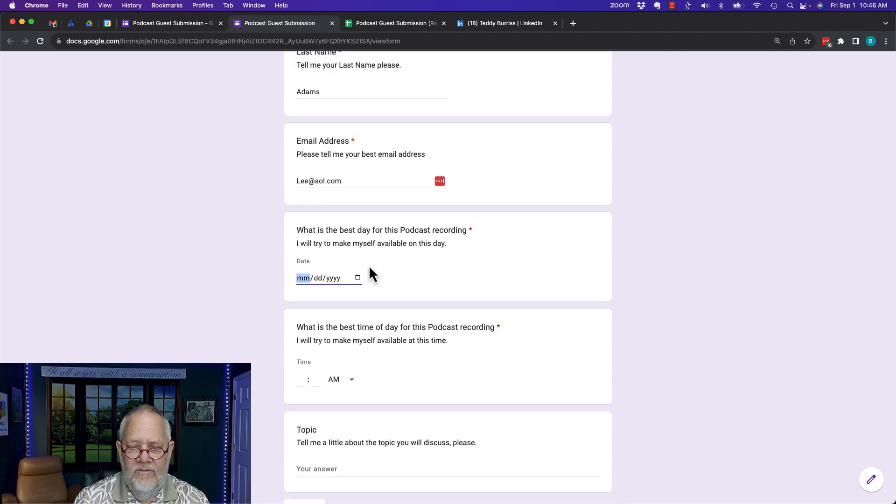
# Set the recording date to September 13, 2023, time 09:00, and Topic 'Cowboys & kittens'
pyautogui.click(357, 278)
pyautogui.click(353, 360)
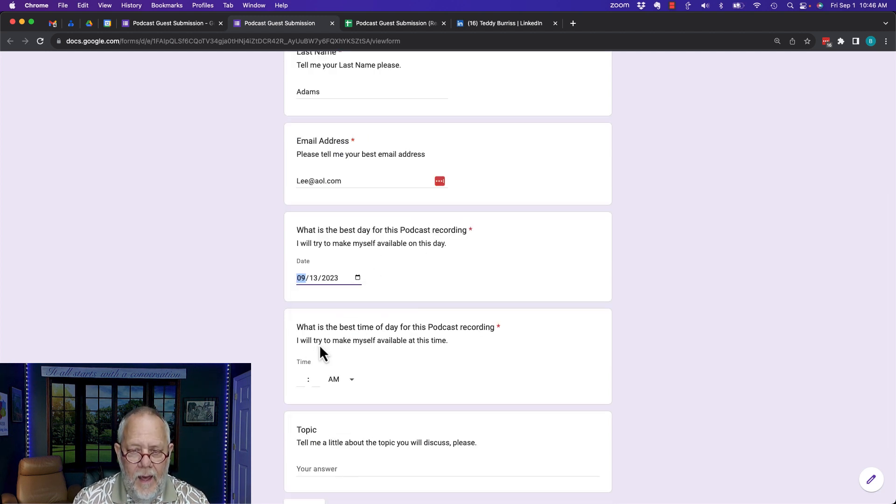
pyautogui.click(303, 379)
pyautogui.write('09 : 0')
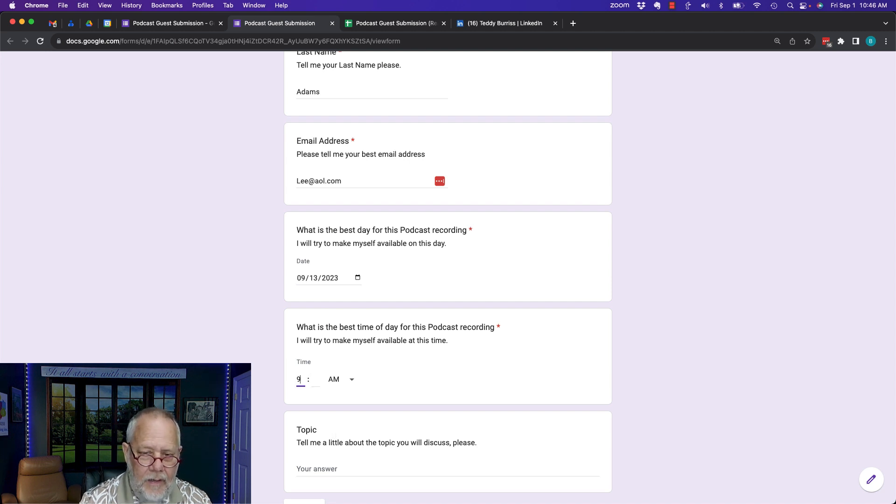
pyautogui.write('0')
pyautogui.scroll(-3, 336, 439)
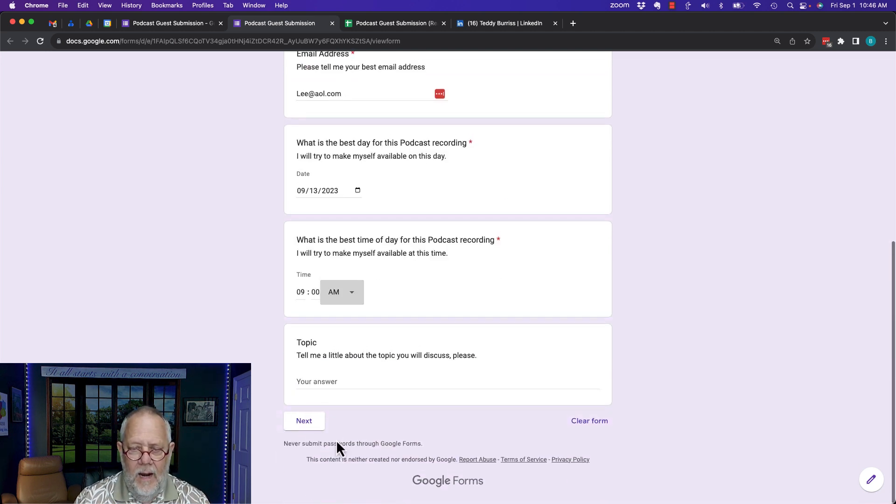
pyautogui.click(332, 387)
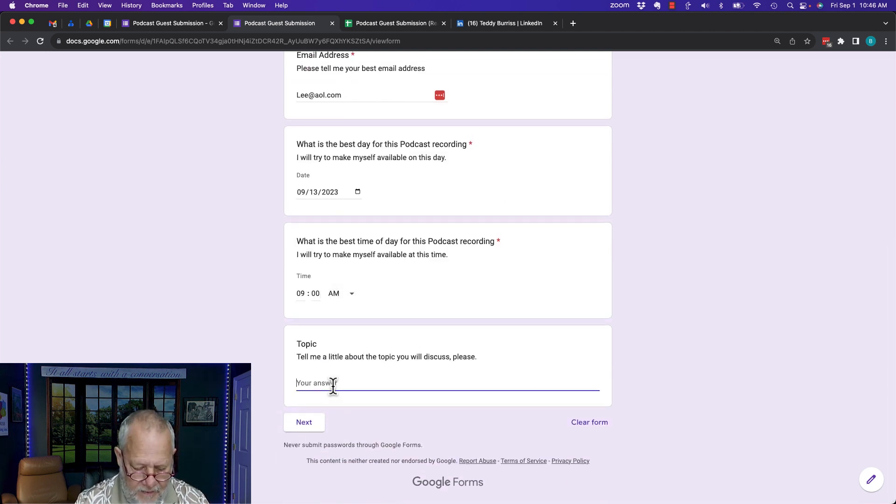
pyautogui.write('Cowboys')
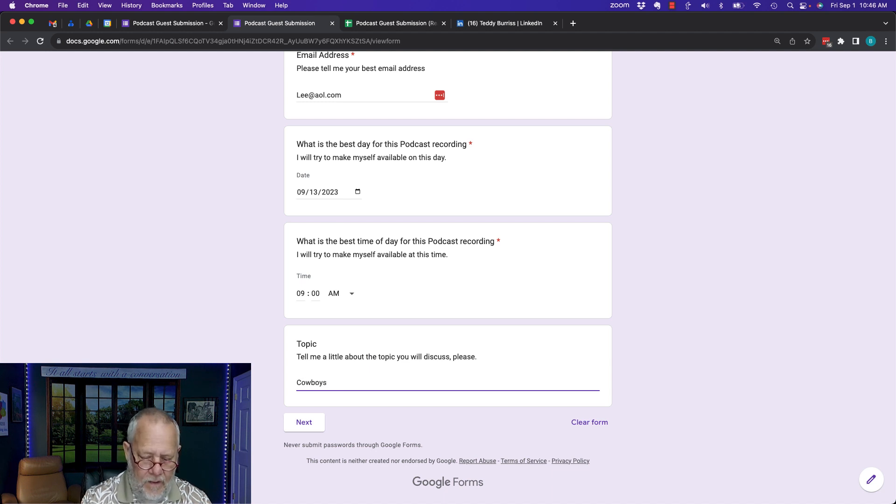
pyautogui.write(' & kittens')
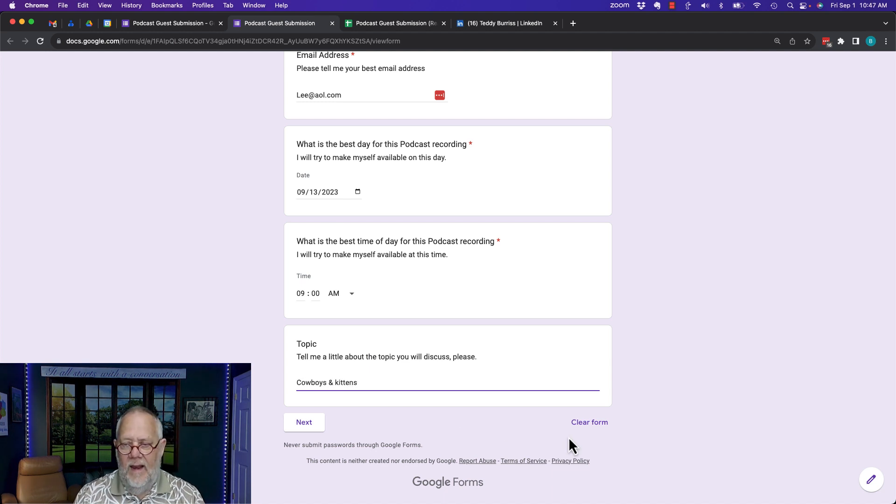
# Continue to Online Presence, enter a LinkedIn URL, submit, and close the preview tab
pyautogui.click(312, 424)
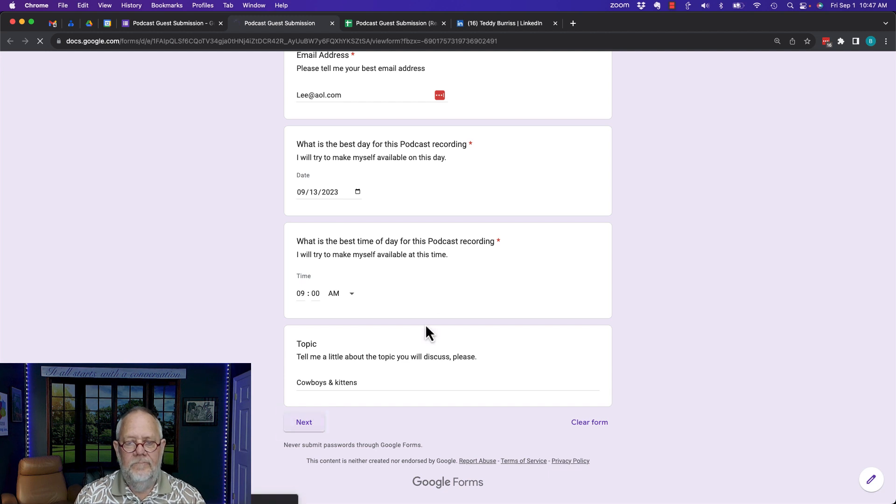
pyautogui.click(334, 226)
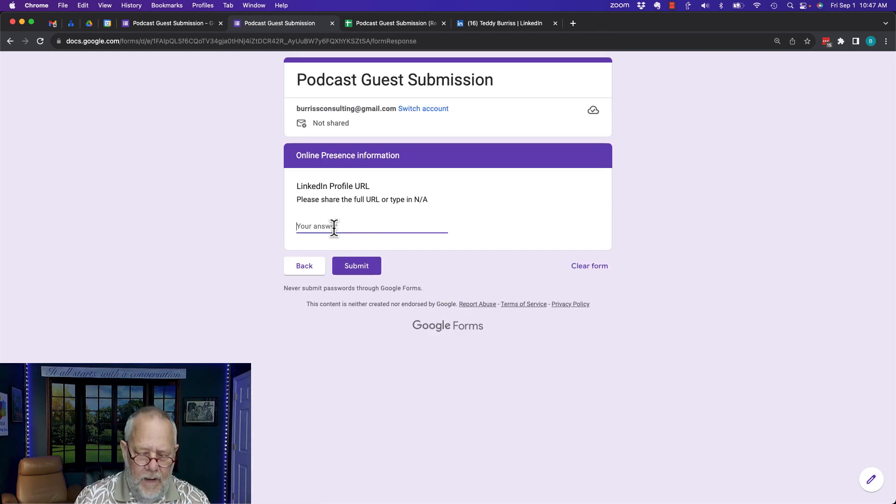
pyautogui.write('lee&')
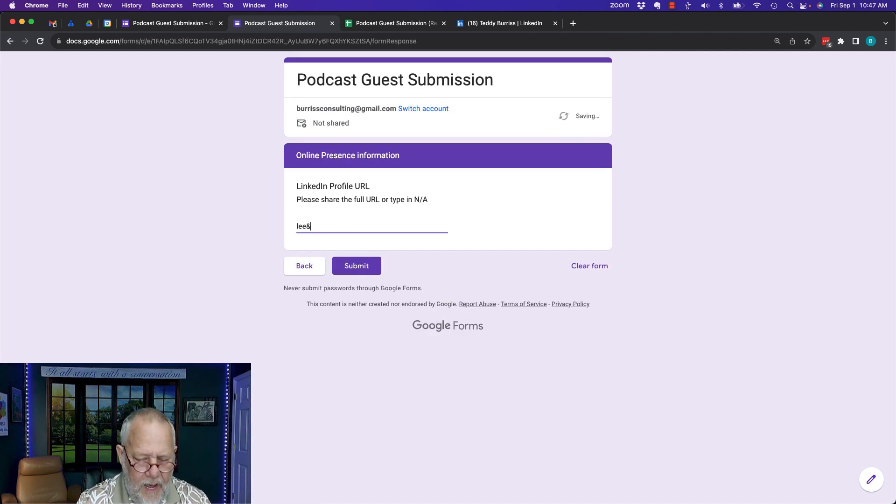
pyautogui.write('linked.com')
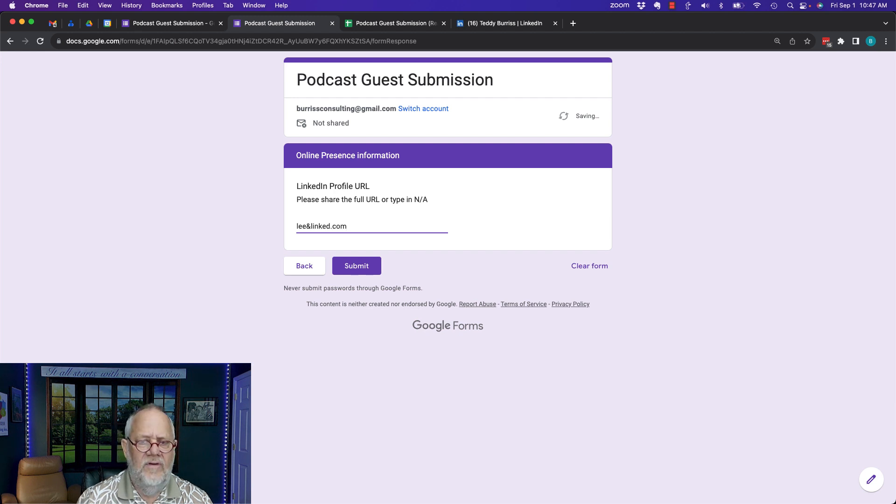
pyautogui.click(359, 267)
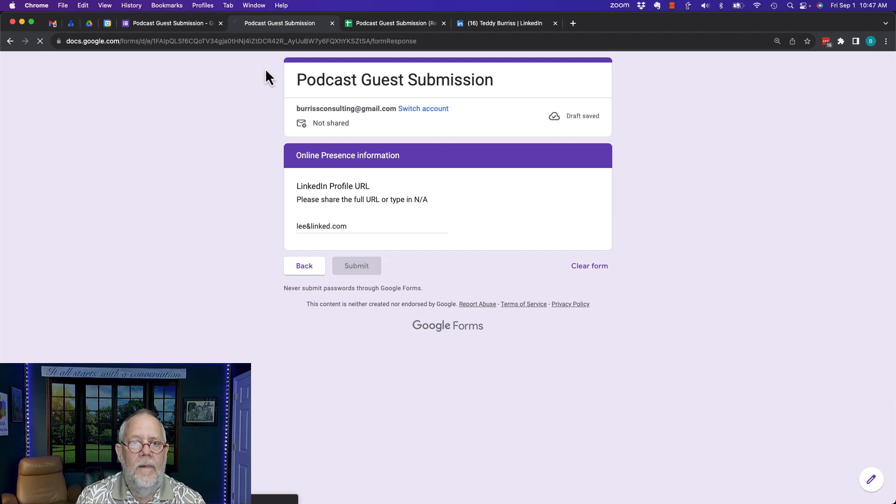
pyautogui.click(332, 24)
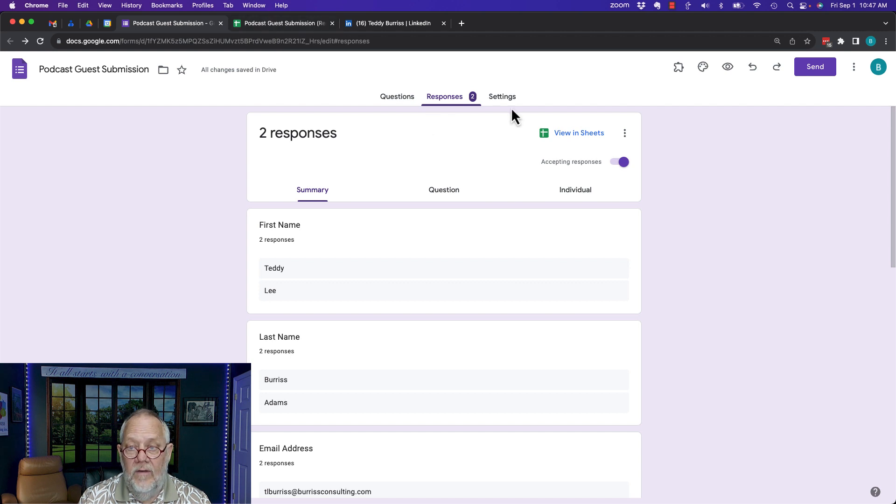
pyautogui.click(280, 23)
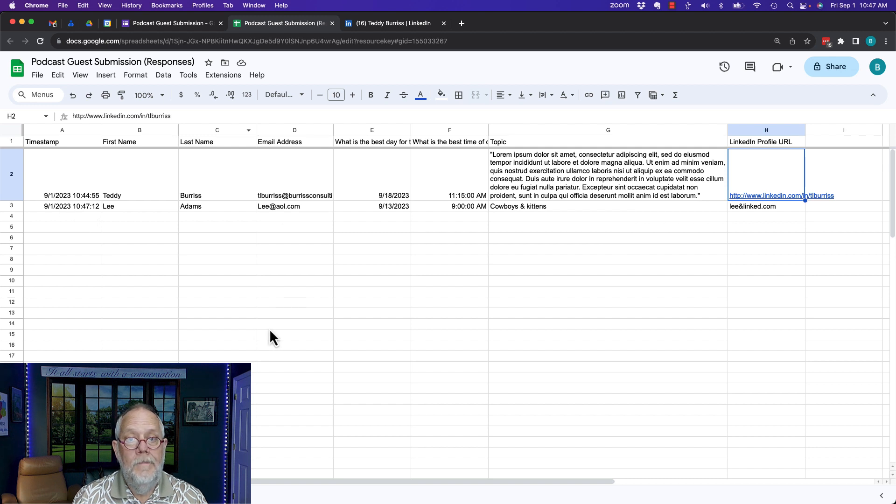
pyautogui.click(153, 24)
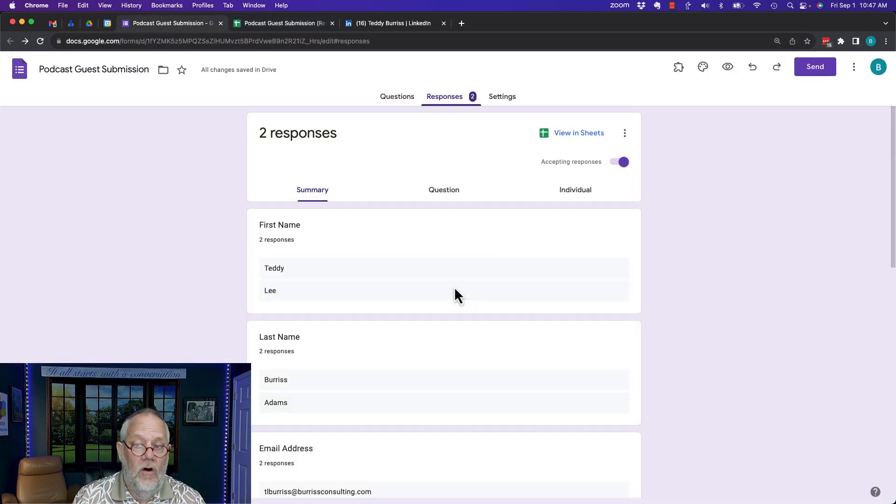
# Review the form title and the First Name question in the Questions editor
pyautogui.click(399, 98)
pyautogui.click(520, 172)
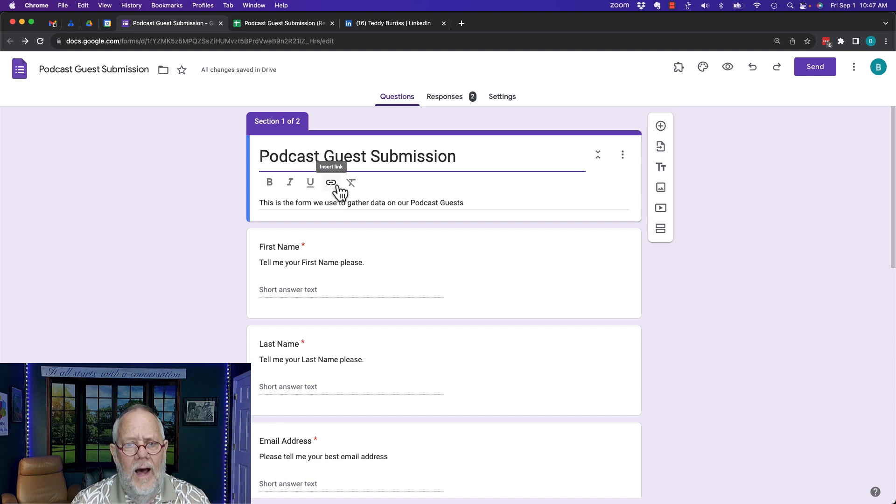
pyautogui.scroll(-2, 395, 289)
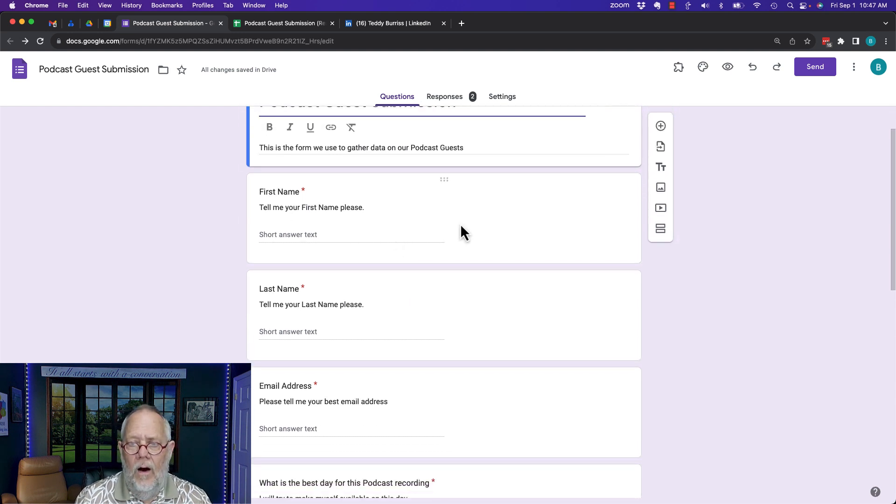
pyautogui.click(460, 231)
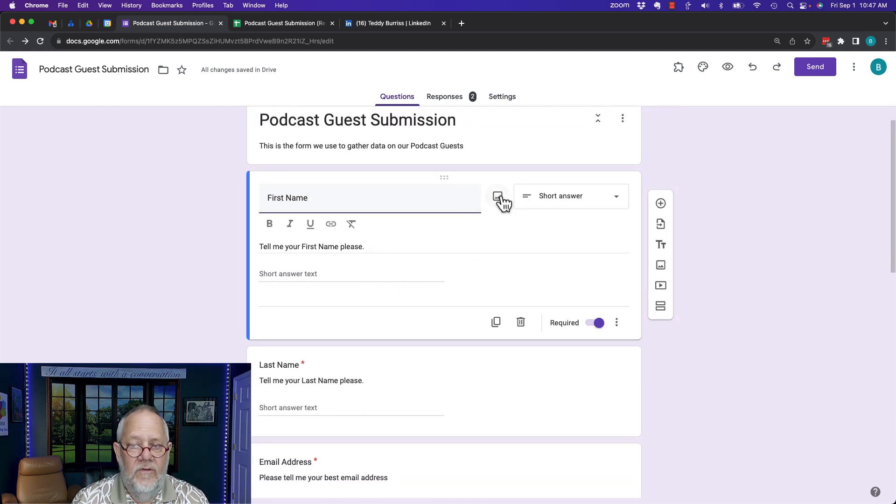
pyautogui.scroll(-3, 388, 308)
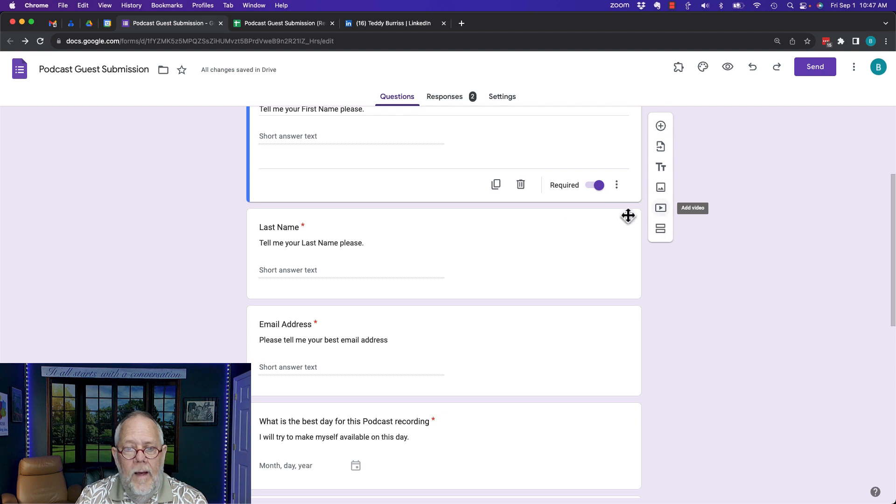
pyautogui.scroll(-9, 422, 280)
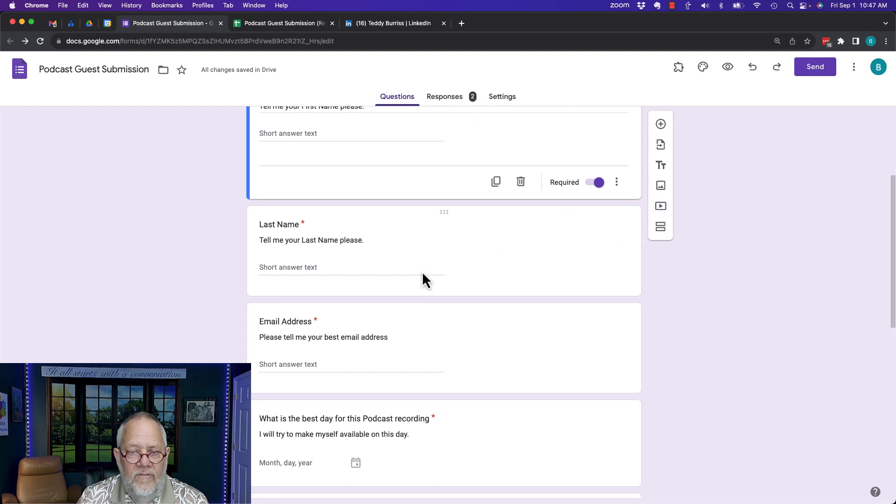
pyautogui.scroll(-2, 422, 275)
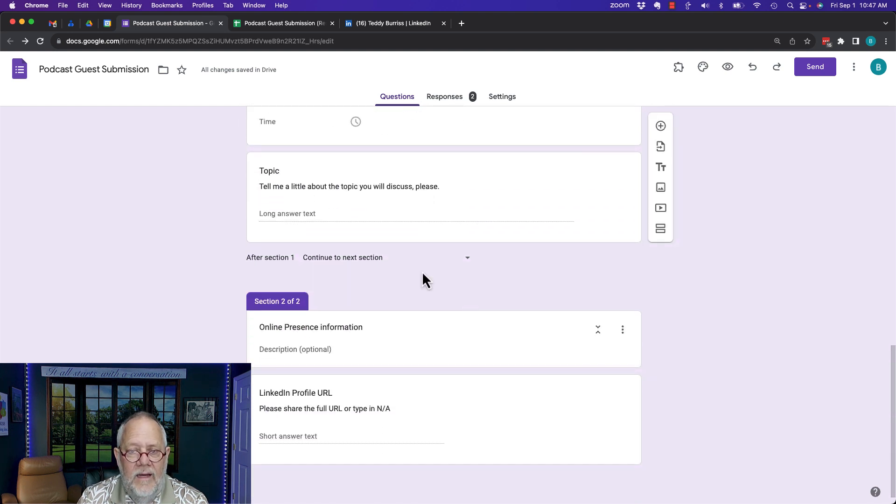
# Keep section 1 going on to the next section, then open the form's Settings
pyautogui.click(466, 262)
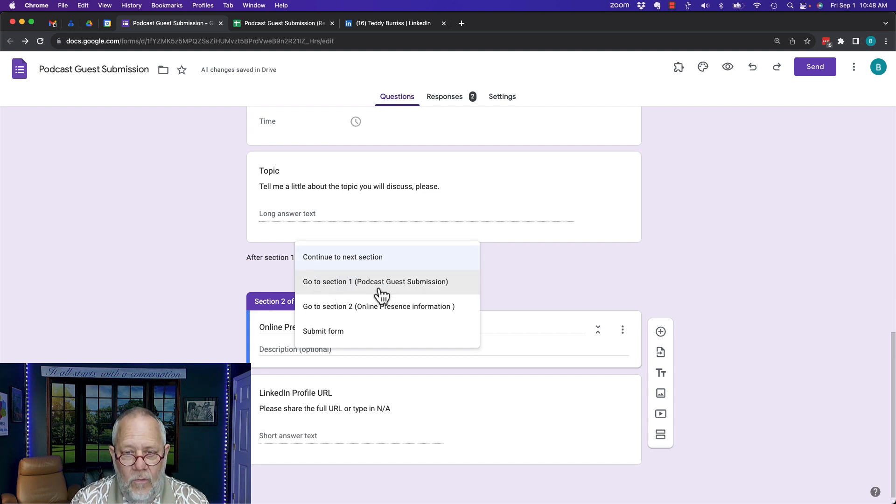
pyautogui.click(195, 293)
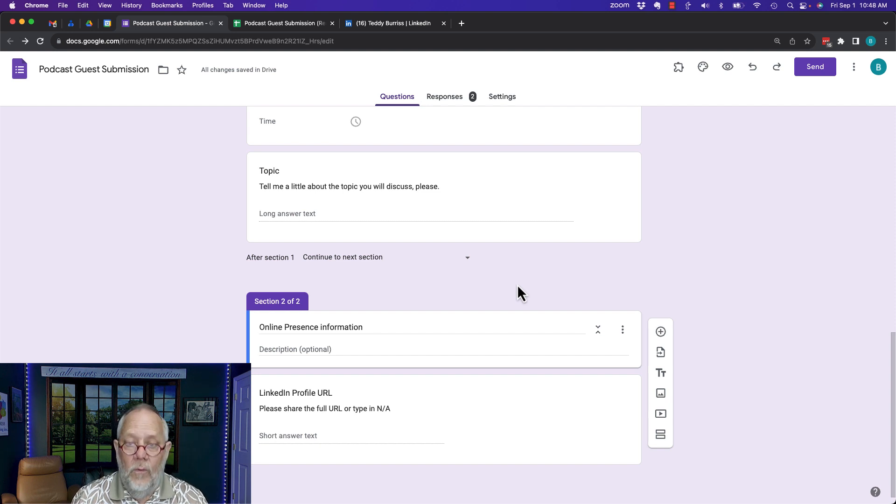
pyautogui.scroll(15, 517, 286)
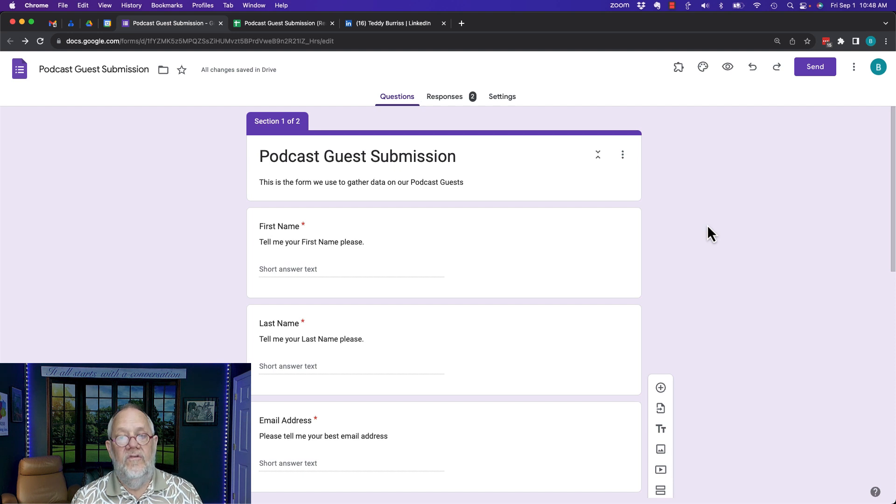
pyautogui.click(508, 100)
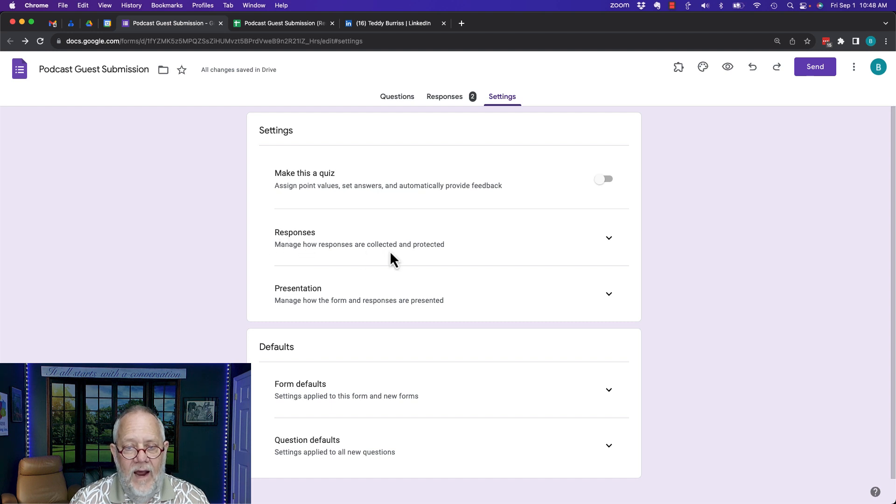
# Set email collection to Responder input and always send responders a copy of their response
pyautogui.click(611, 247)
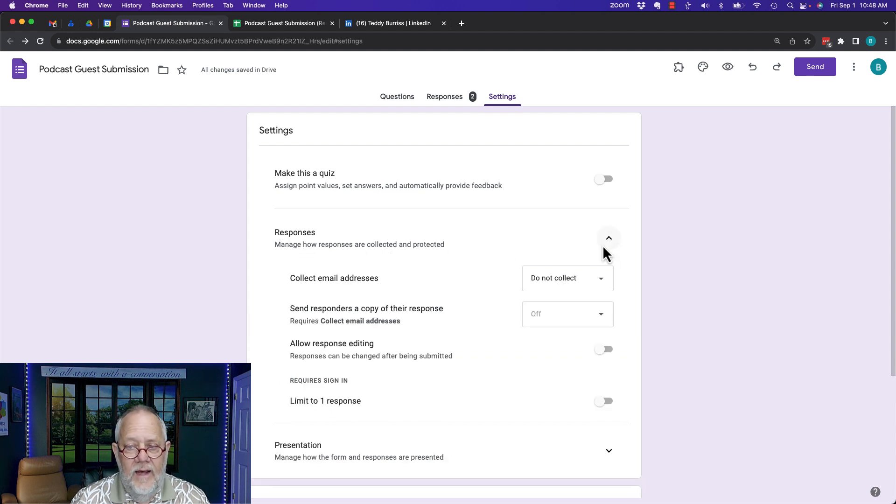
pyautogui.click(568, 291)
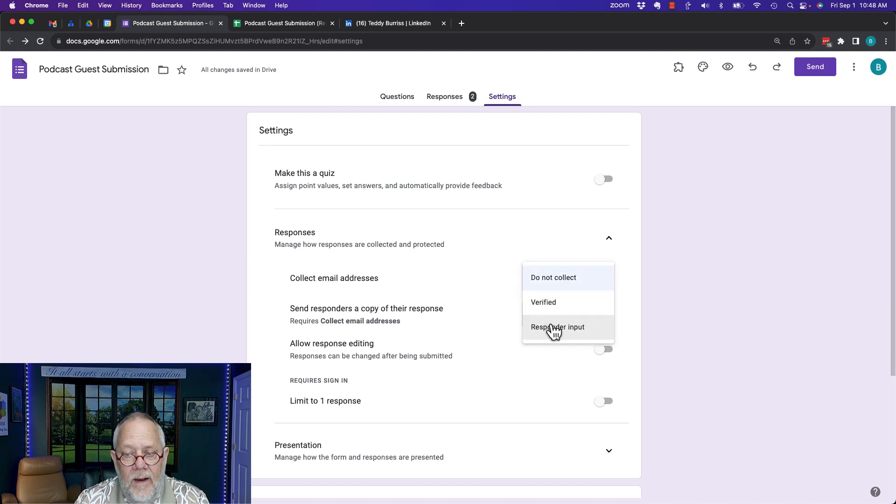
pyautogui.click(554, 329)
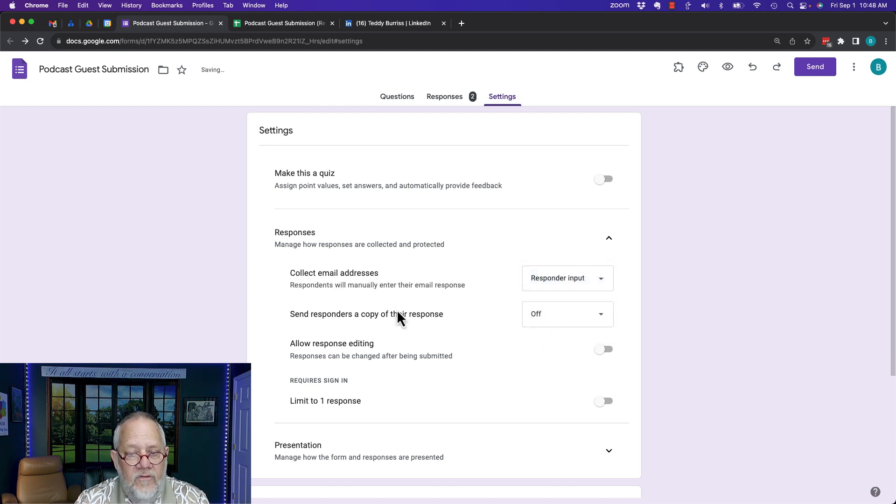
pyautogui.click(550, 319)
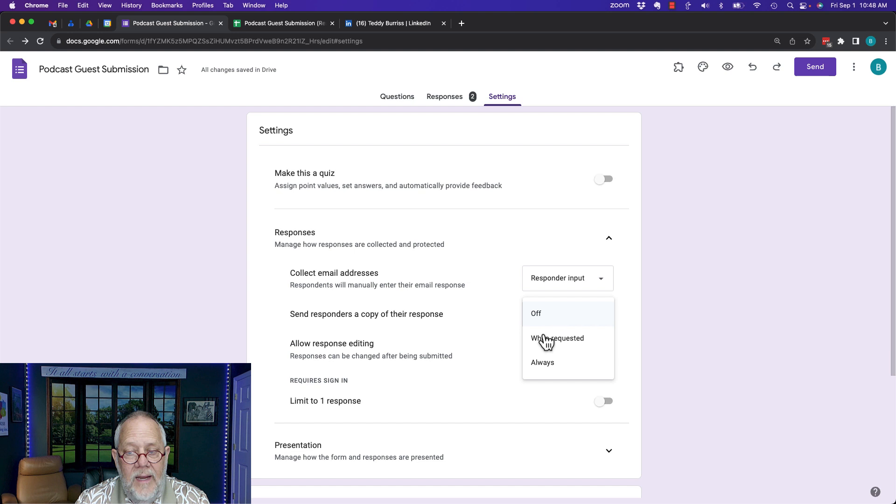
pyautogui.click(549, 372)
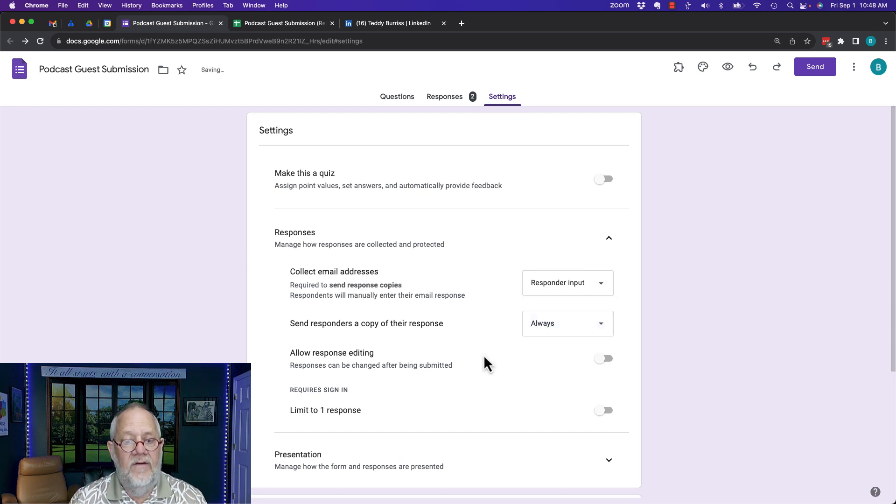
# Turn on response editing after submission and limit each person to 1 response
pyautogui.scroll(-3, 484, 355)
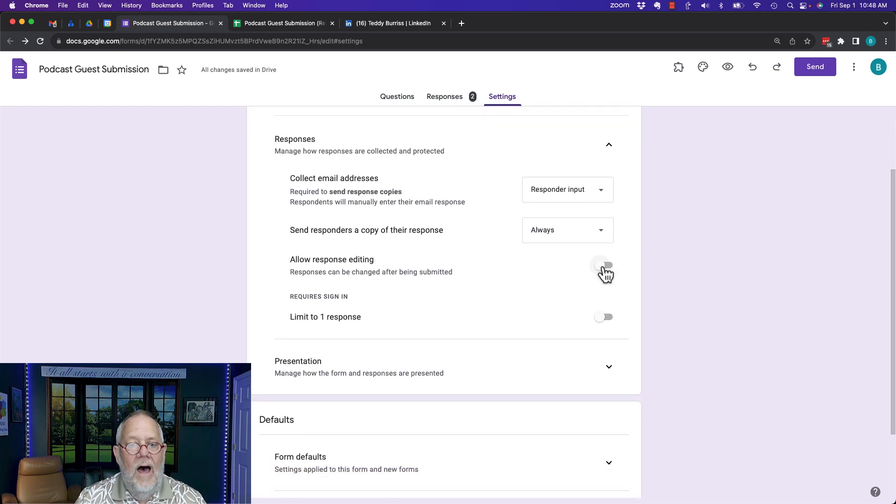
pyautogui.click(606, 269)
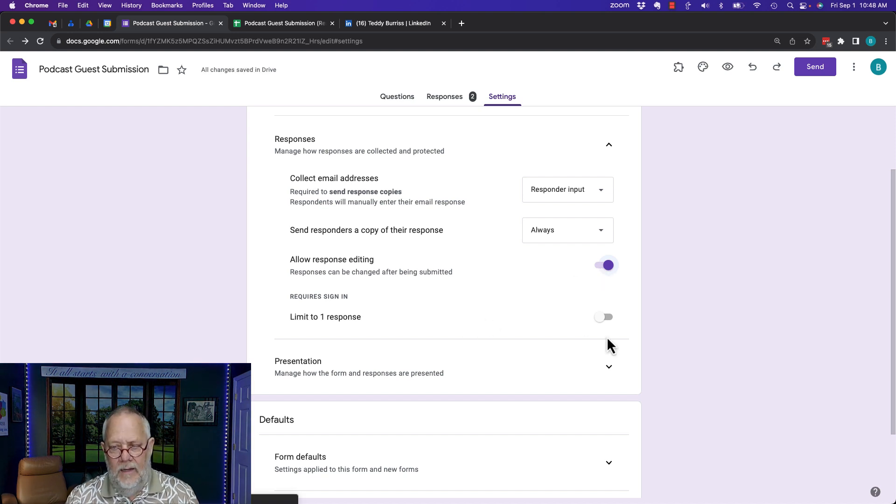
pyautogui.click(603, 318)
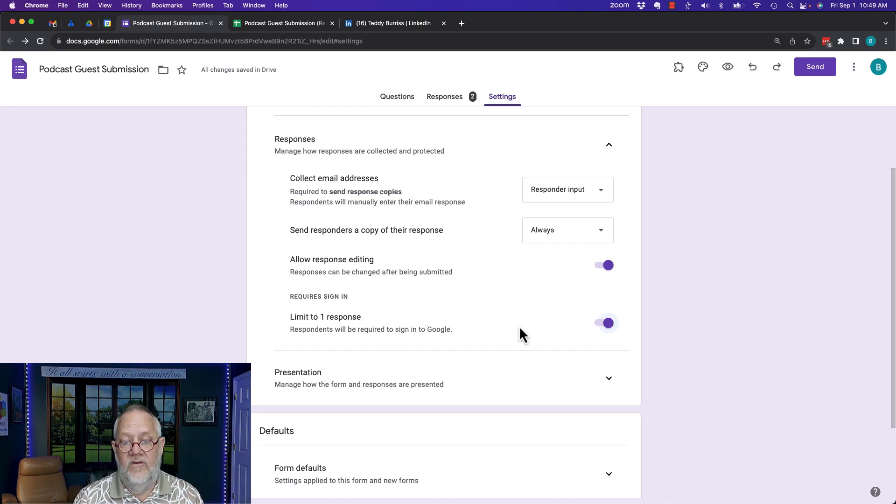
pyautogui.scroll(-5, 519, 326)
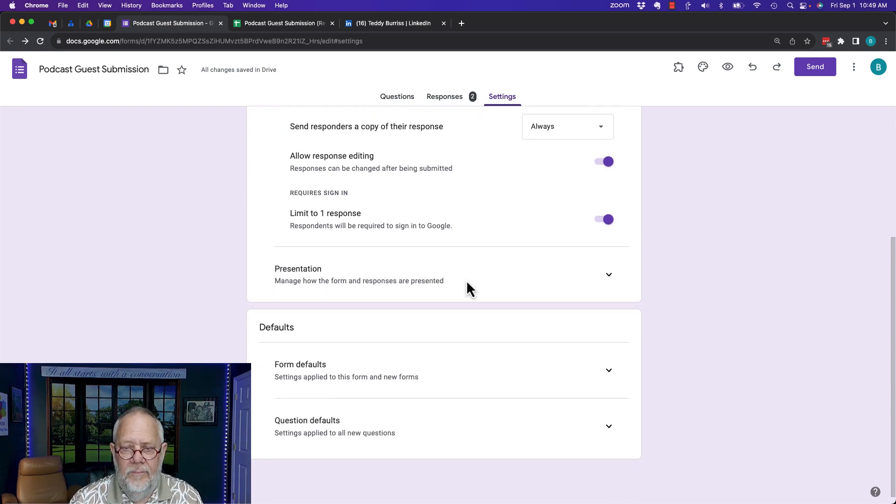
pyautogui.click(612, 280)
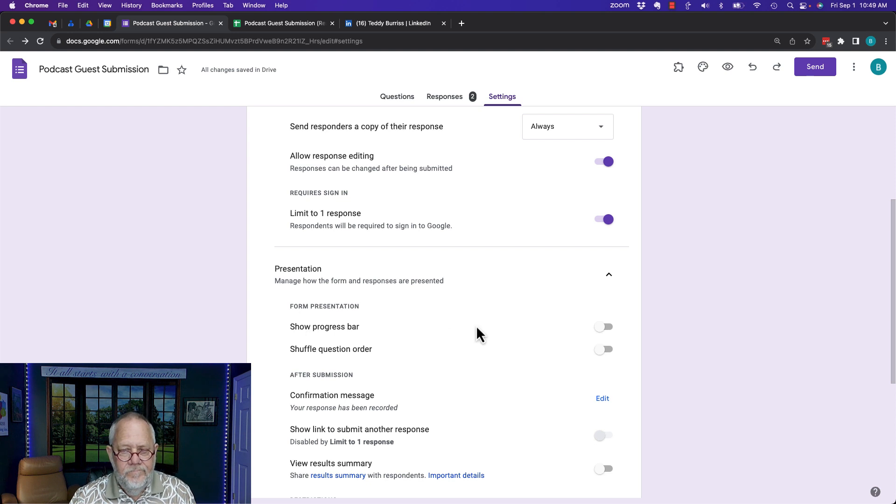
# Change the confirmation message to 'We have received your submission. Thank you for your help.' and save it
pyautogui.scroll(-3, 489, 351)
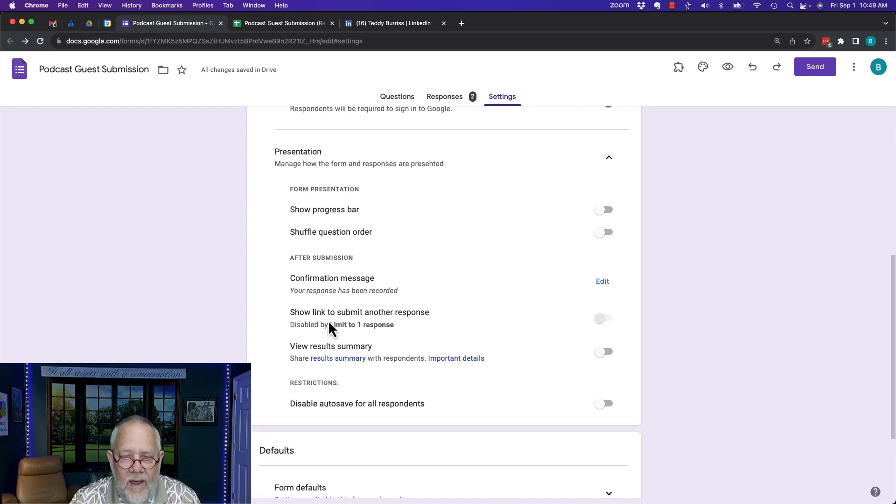
pyautogui.scroll(-2, 456, 328)
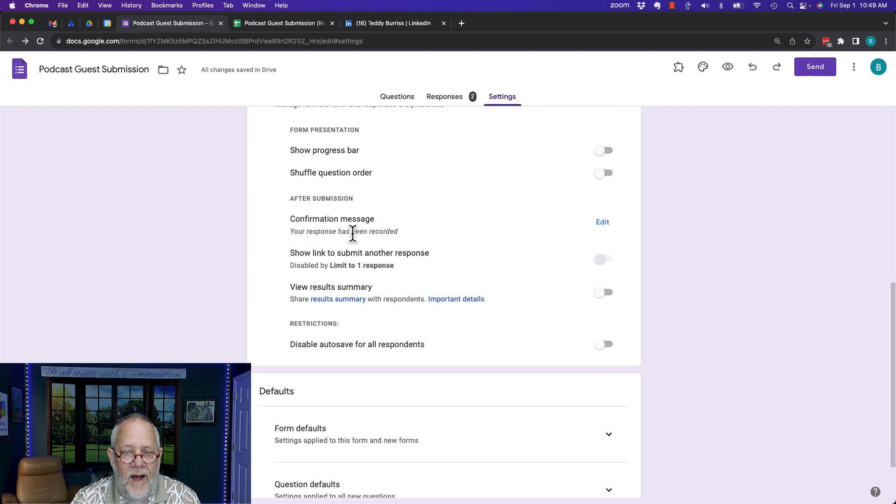
pyautogui.click(604, 225)
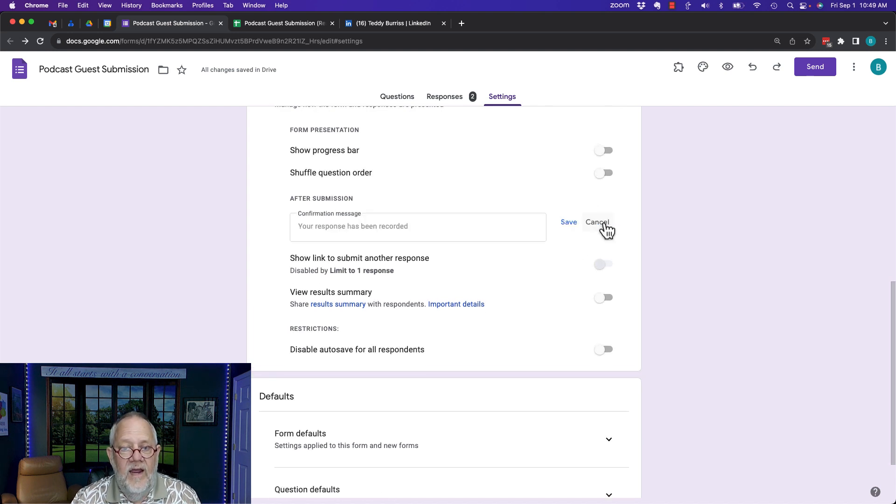
pyautogui.click(421, 229)
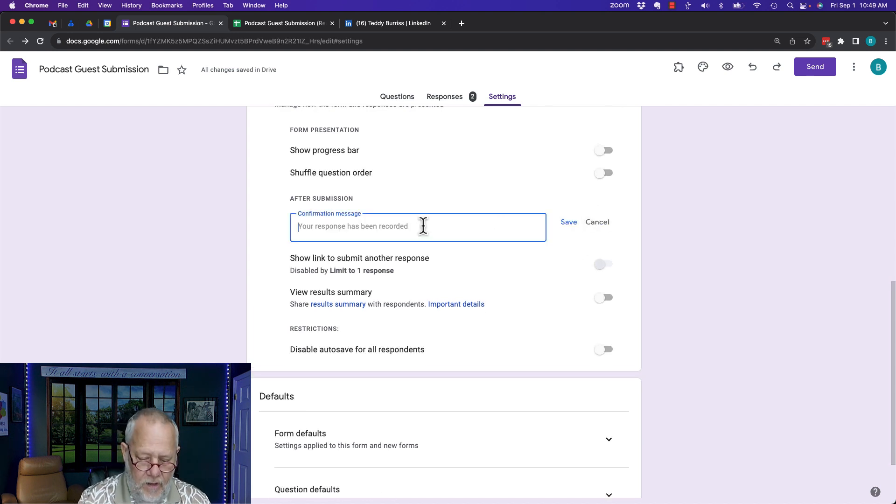
pyautogui.write('We have recie')
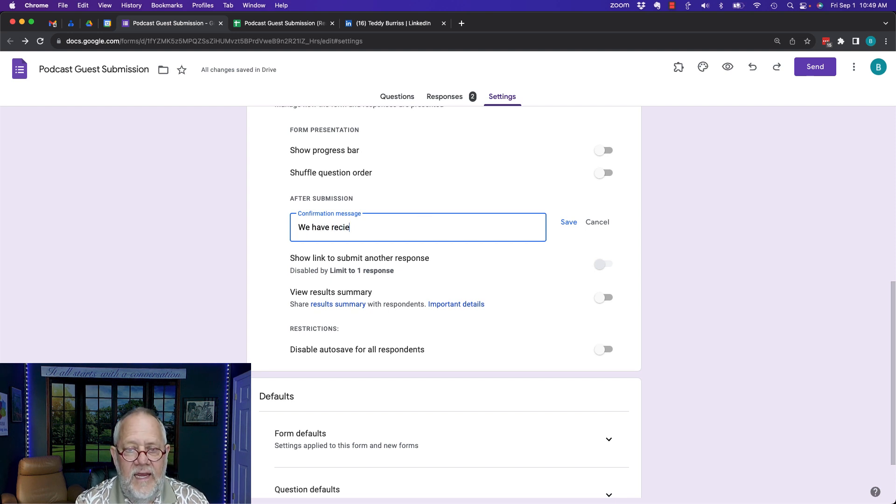
pyautogui.write('ved yo')
pyautogui.press('BackSpace')
pyautogui.press('BackSpace')
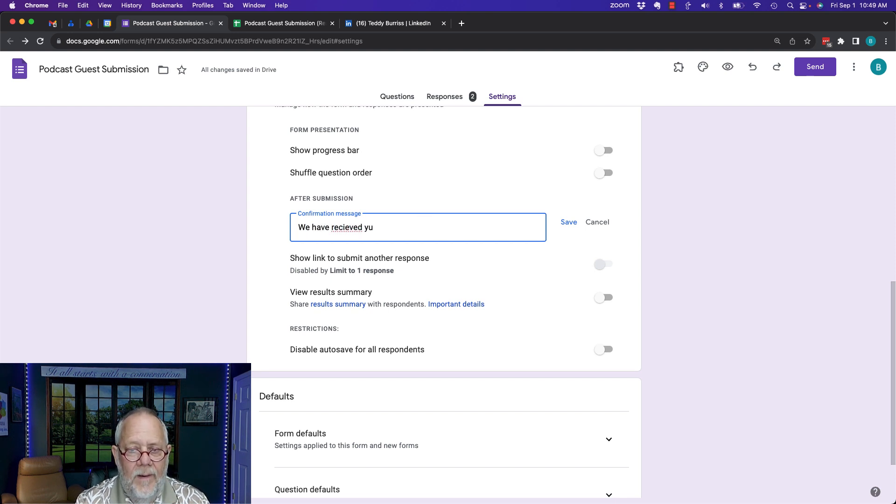
pyautogui.press('BackSpace')
pyautogui.press('BackSpace')
pyautogui.press('BackSpace')
pyautogui.press('BackSpace')
pyautogui.press('BackSpace')
pyautogui.write('eived yoru')
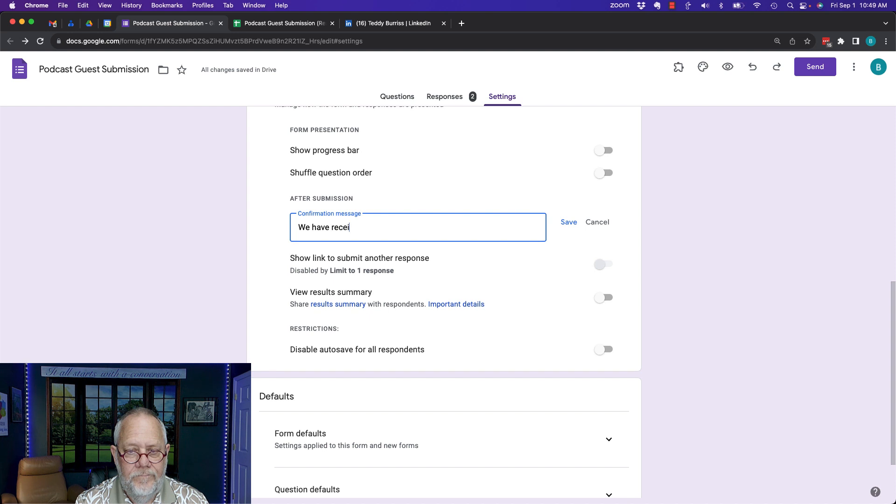
pyautogui.press('BackSpace')
pyautogui.press('BackSpace')
pyautogui.press('BackSpace')
pyautogui.write('u')
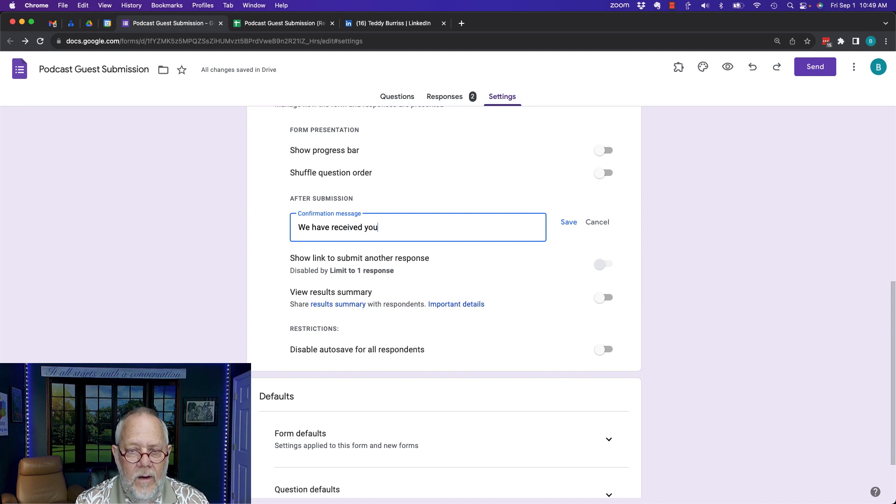
pyautogui.write('r submissio')
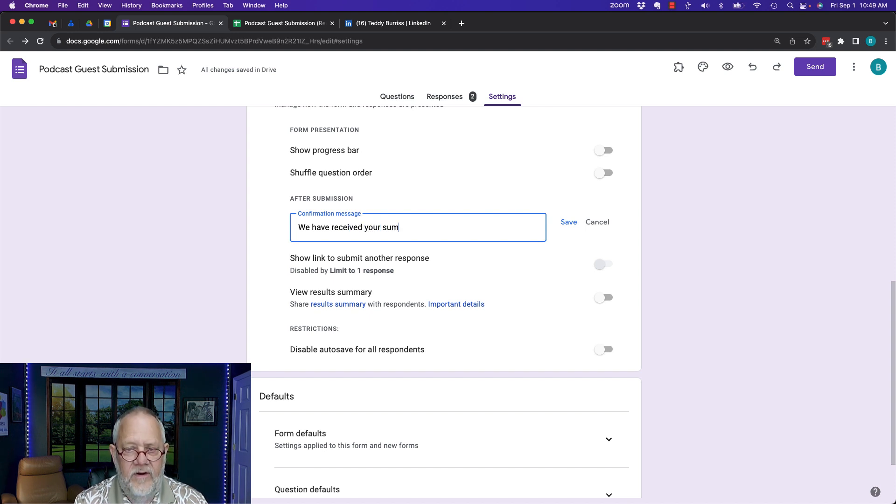
pyautogui.write('n. ')
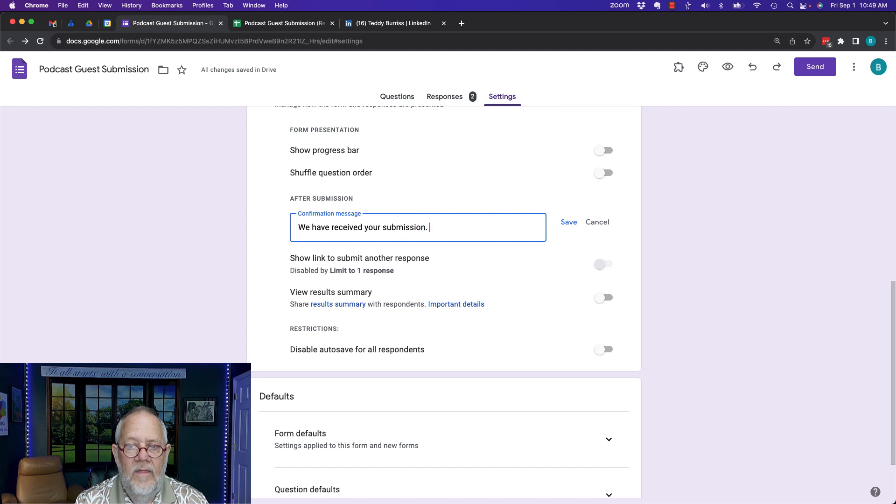
pyautogui.write('Thank you for your help.')
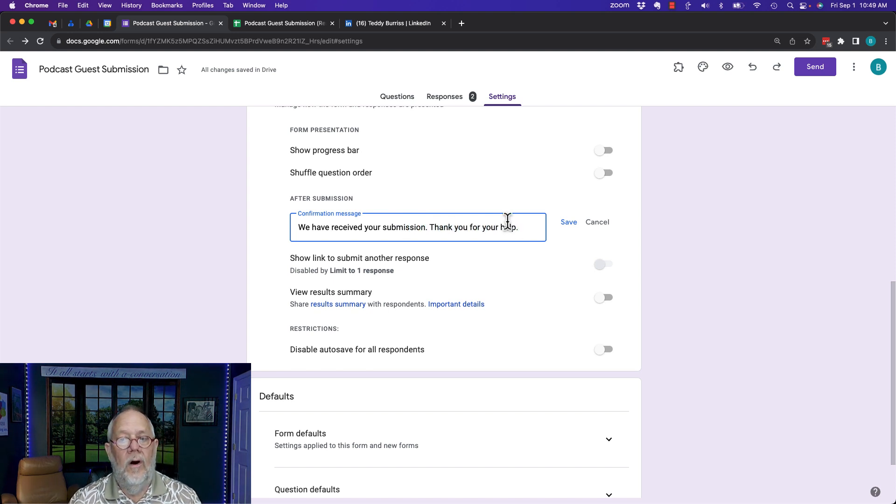
pyautogui.click(569, 222)
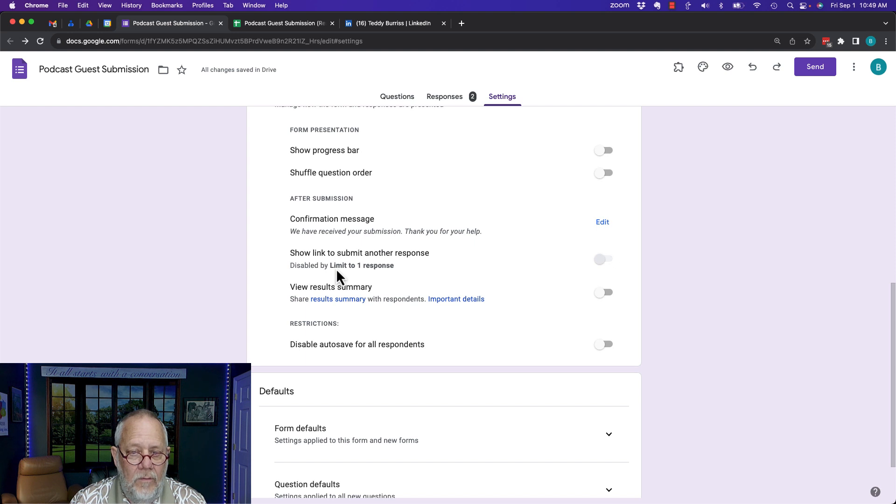
# Switch off 'Limit to 1 response' and leave 'Show link to submit another response' off
pyautogui.scroll(3, 407, 228)
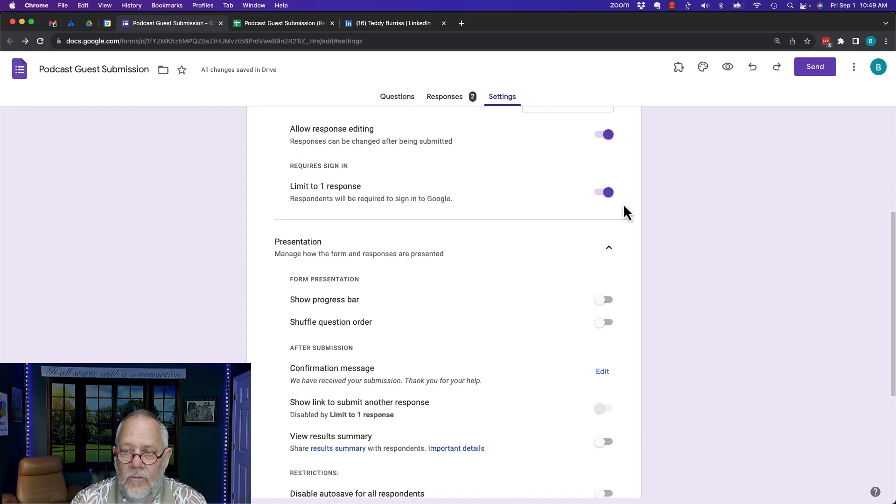
pyautogui.click(608, 193)
pyautogui.scroll(-5, 505, 297)
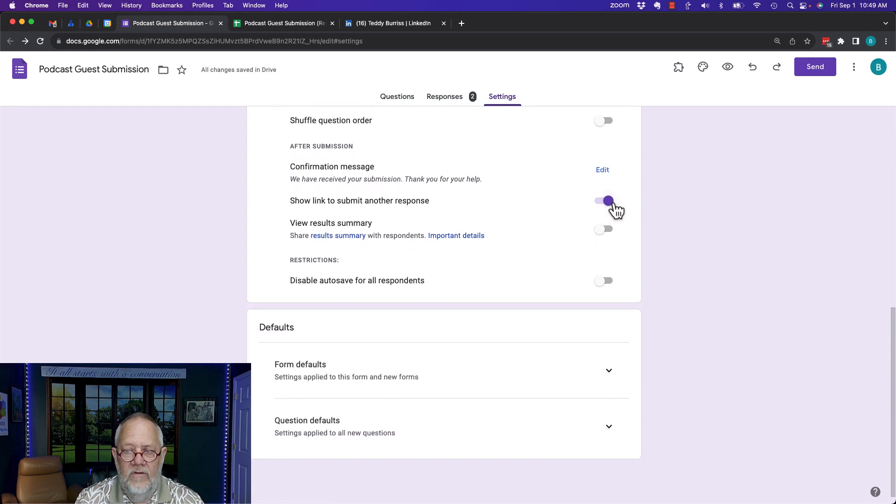
pyautogui.click(615, 209)
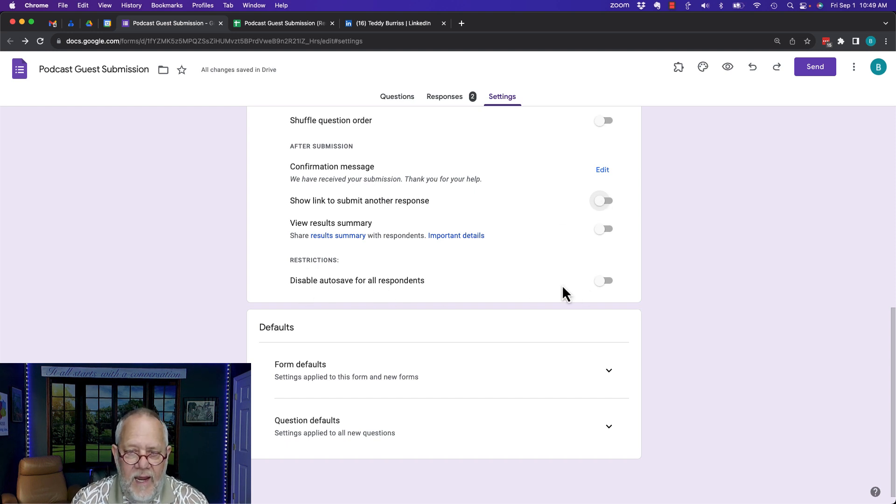
pyautogui.scroll(10, 378, 174)
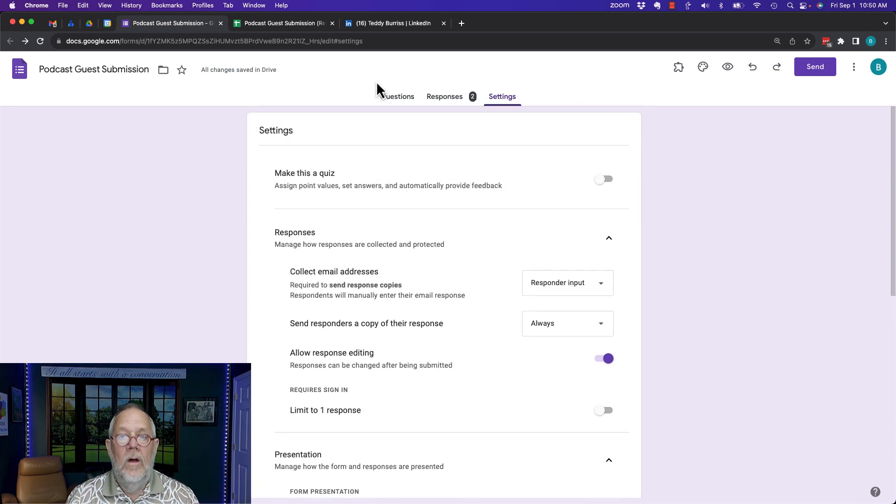
# Go back to the Questions editor to see the required Email field above First Name
pyautogui.click(397, 102)
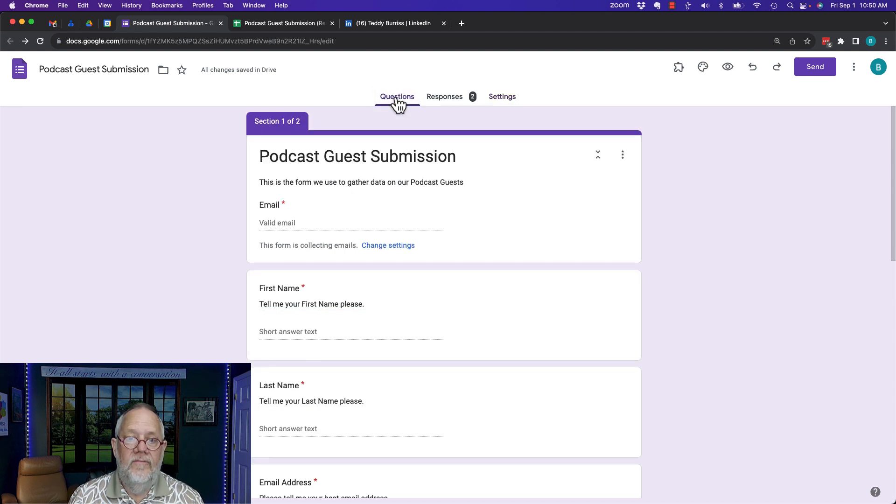